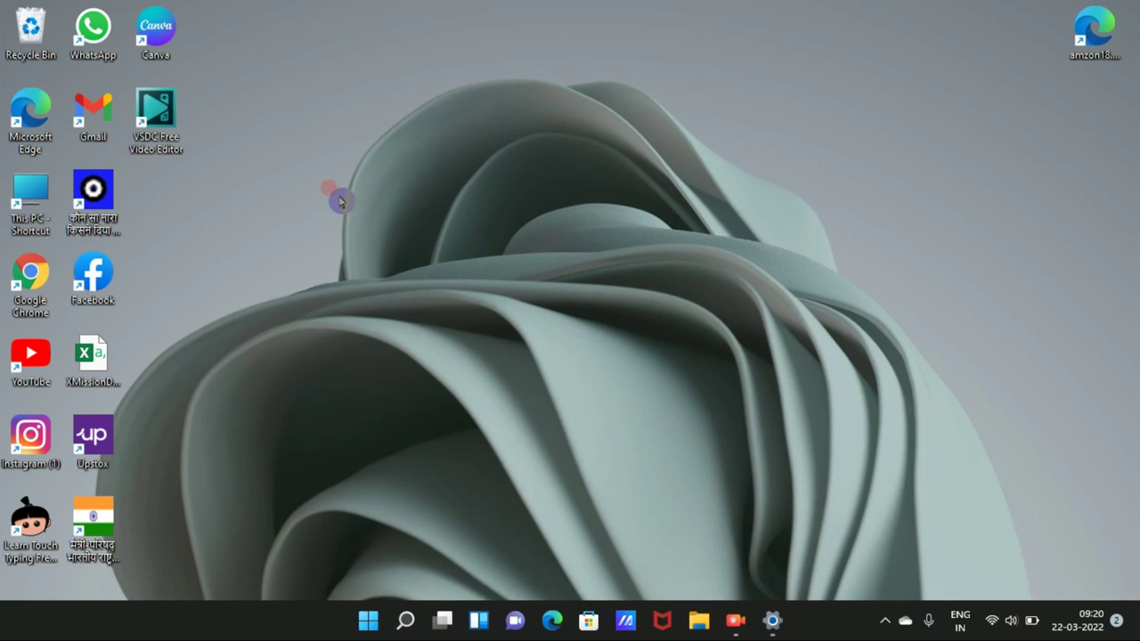
# Open Google Chrome and search Google for "highlighter set cursor"
pyautogui.doubleClick(30, 278)
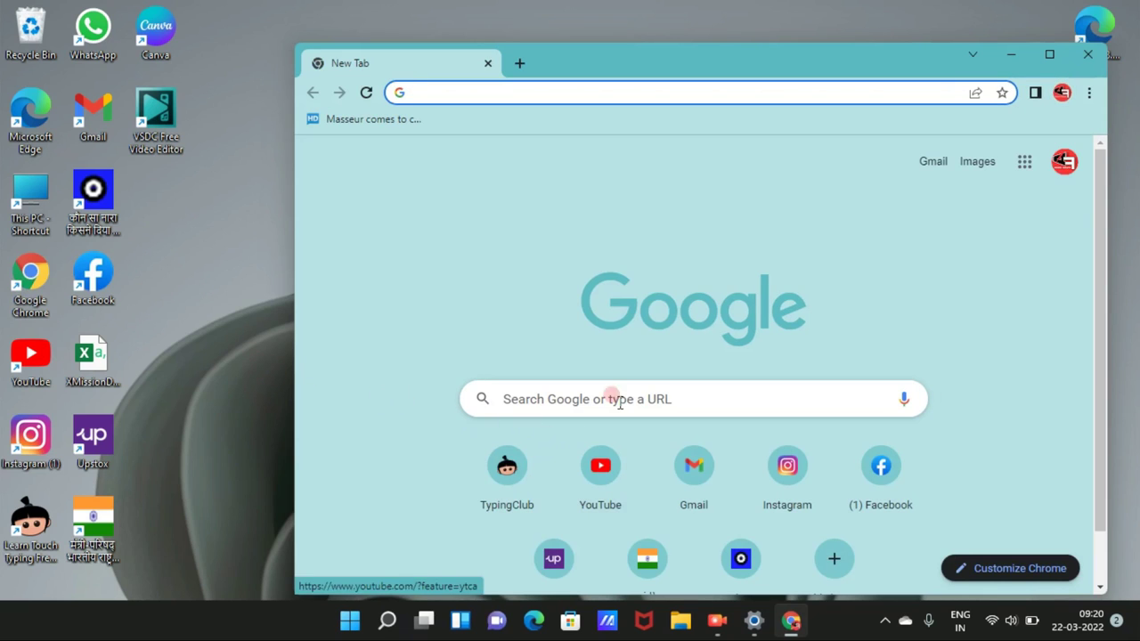
pyautogui.click(647, 394)
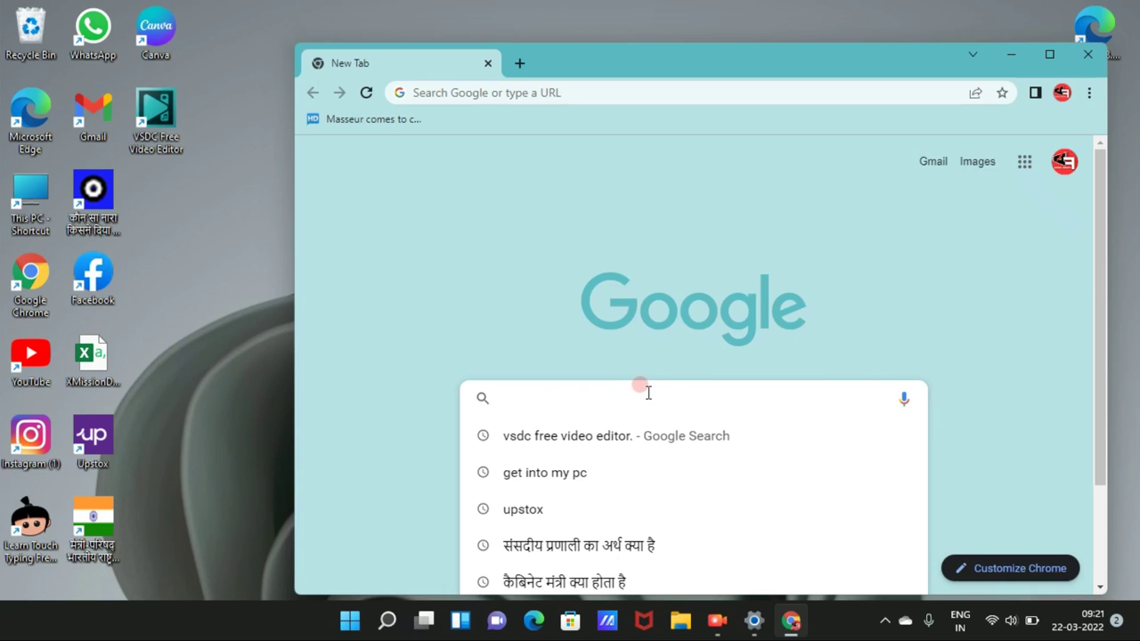
pyautogui.write('high')
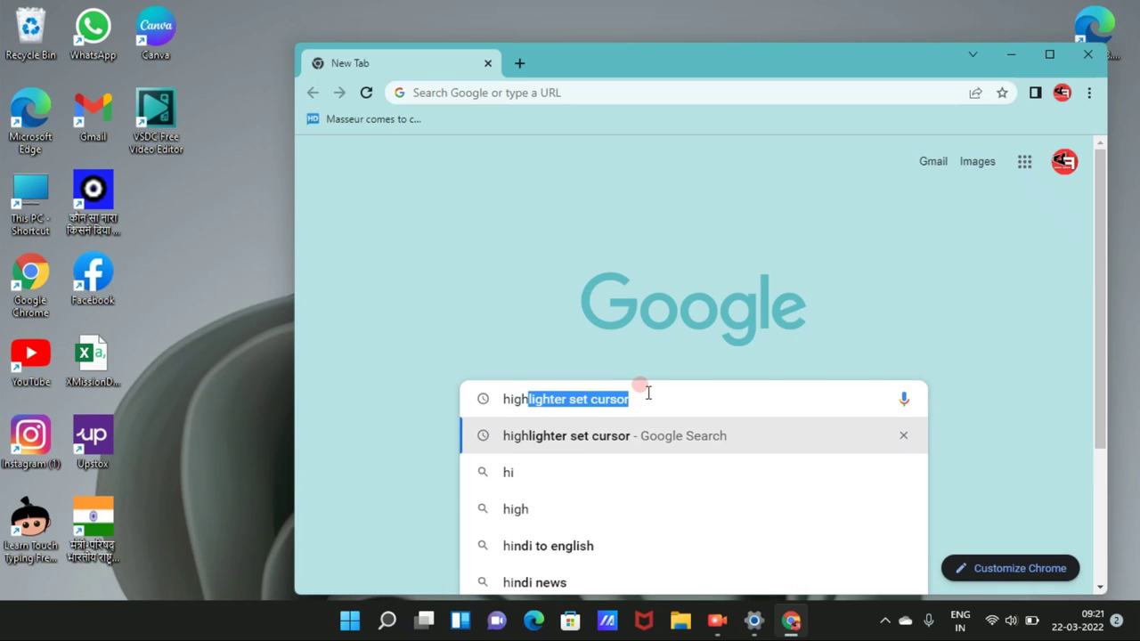
pyautogui.write('lighter')
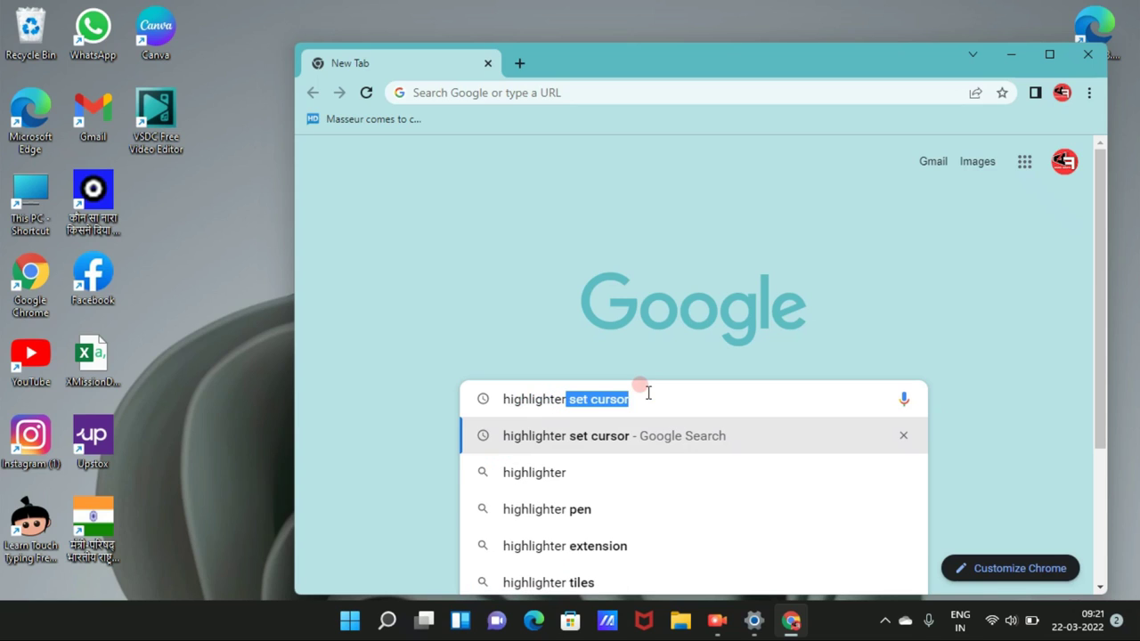
pyautogui.click(643, 392)
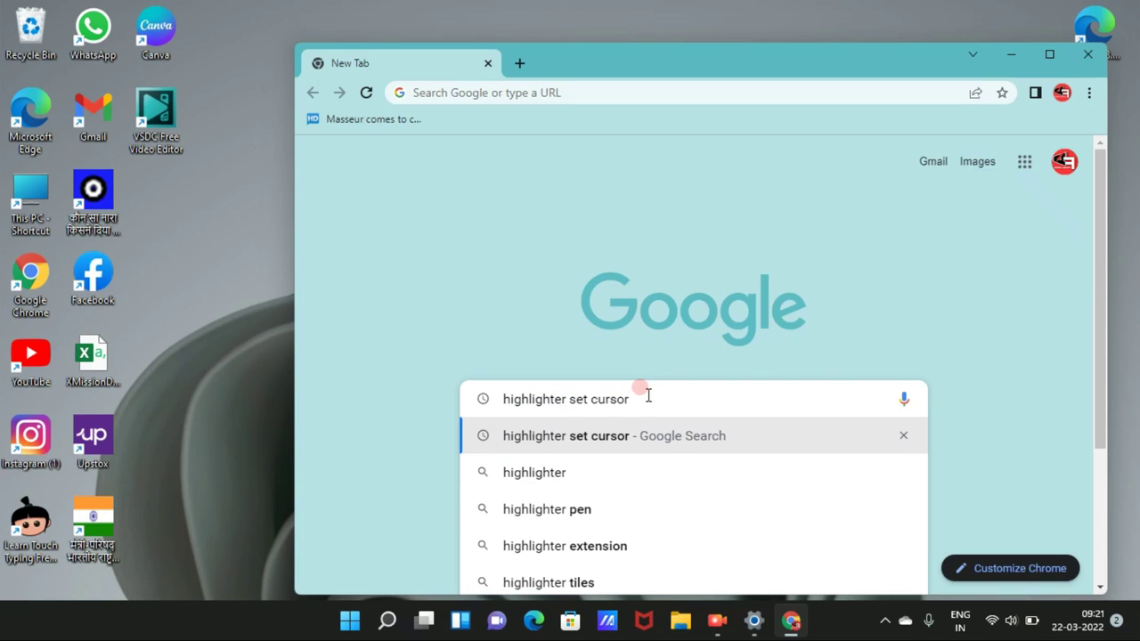
pyautogui.click(682, 433)
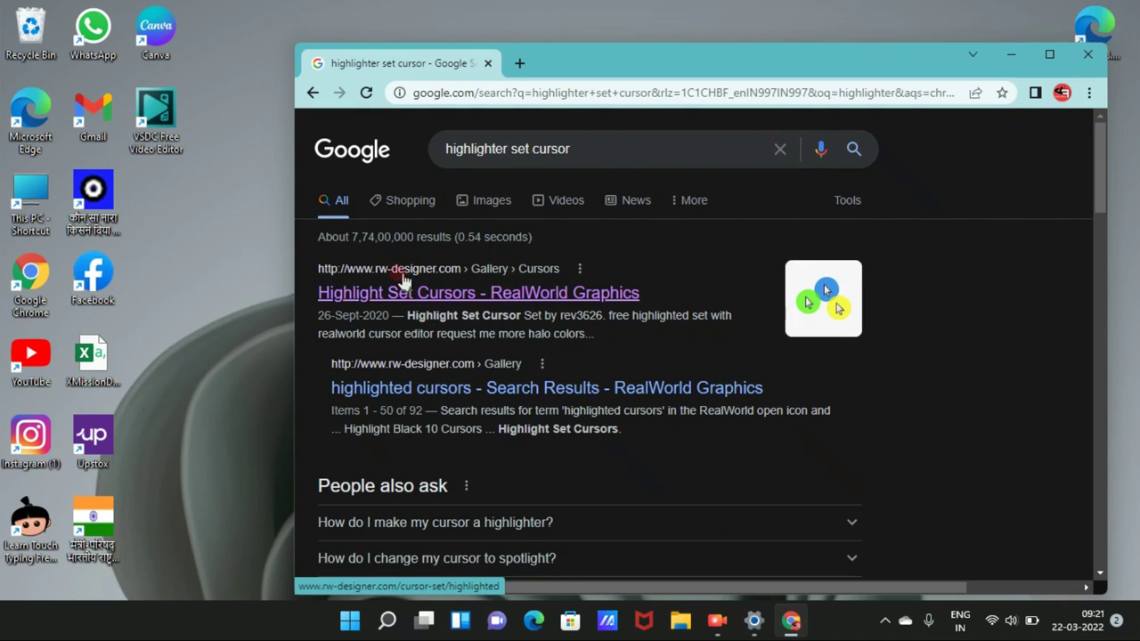
# Download the Highlight Set Cursors archive from its RealWorld Graphics page and close the browser
pyautogui.click(406, 290)
pyautogui.click(511, 294)
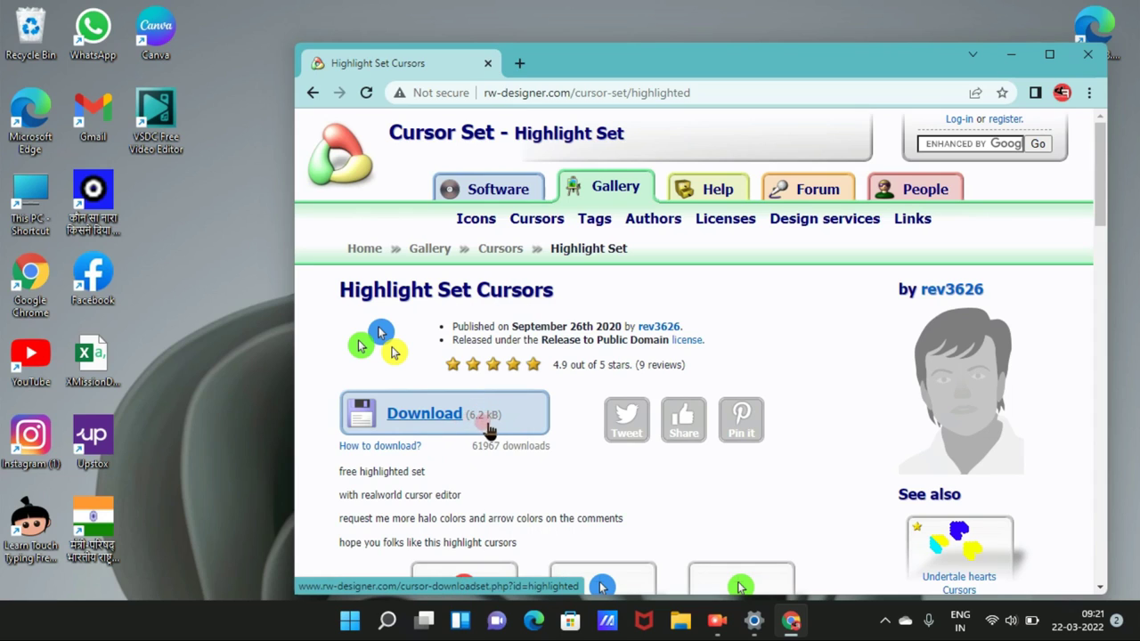
pyautogui.click(413, 416)
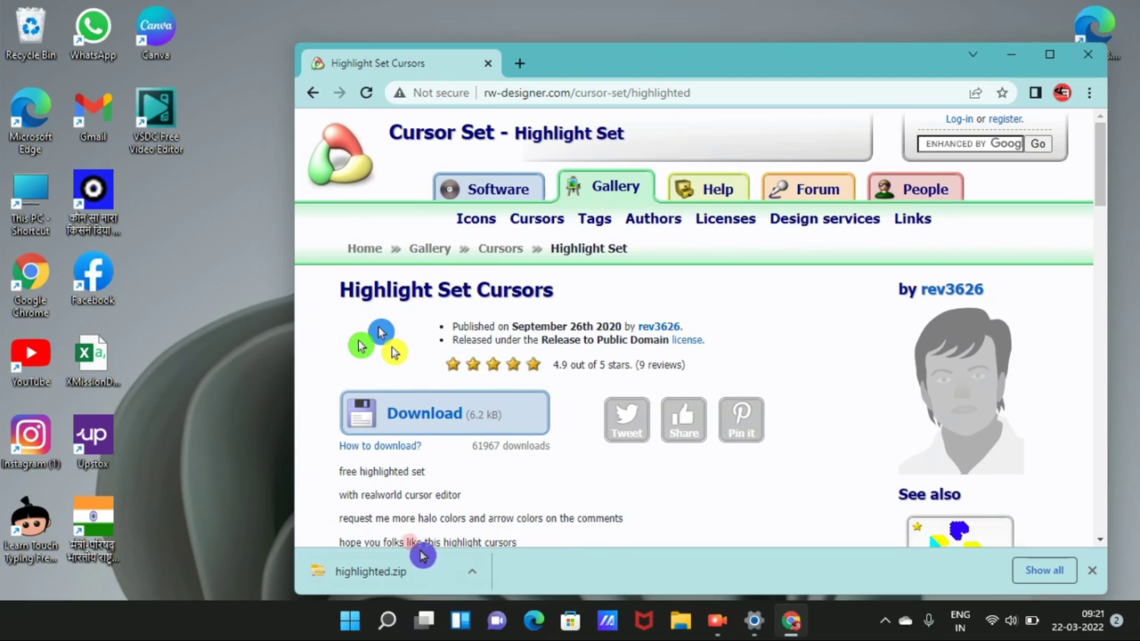
pyautogui.moveTo(695, 458); pyautogui.dragTo(921, 241)
pyautogui.click(690, 452)
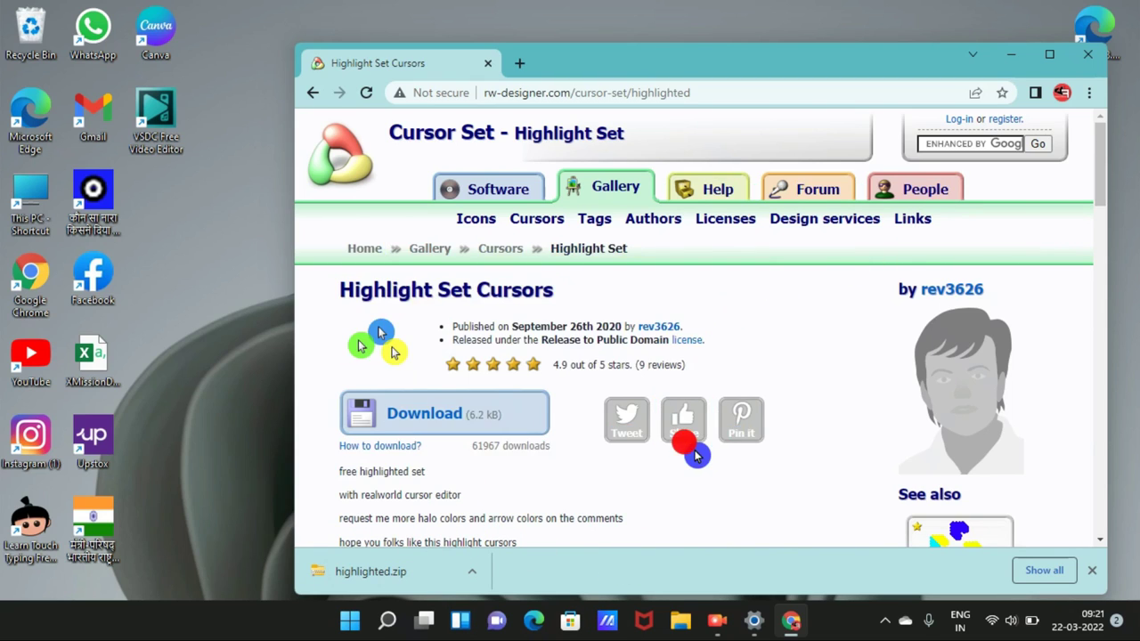
pyautogui.click(1087, 54)
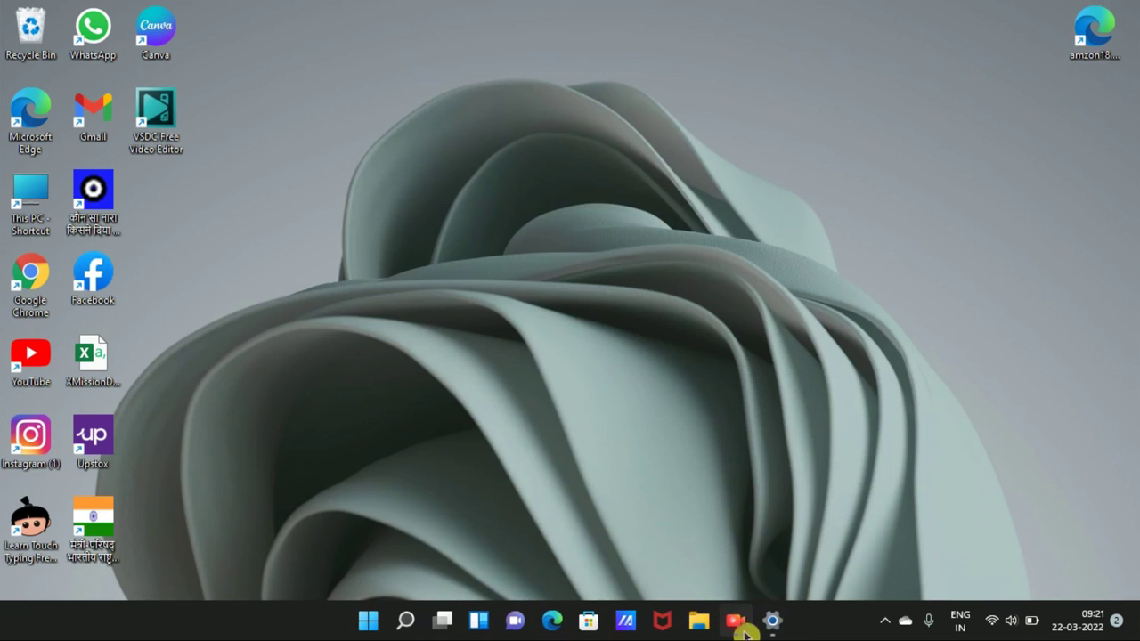
# Open the Downloads folder in File Explorer and select the highlighted zip archive
pyautogui.click(700, 621)
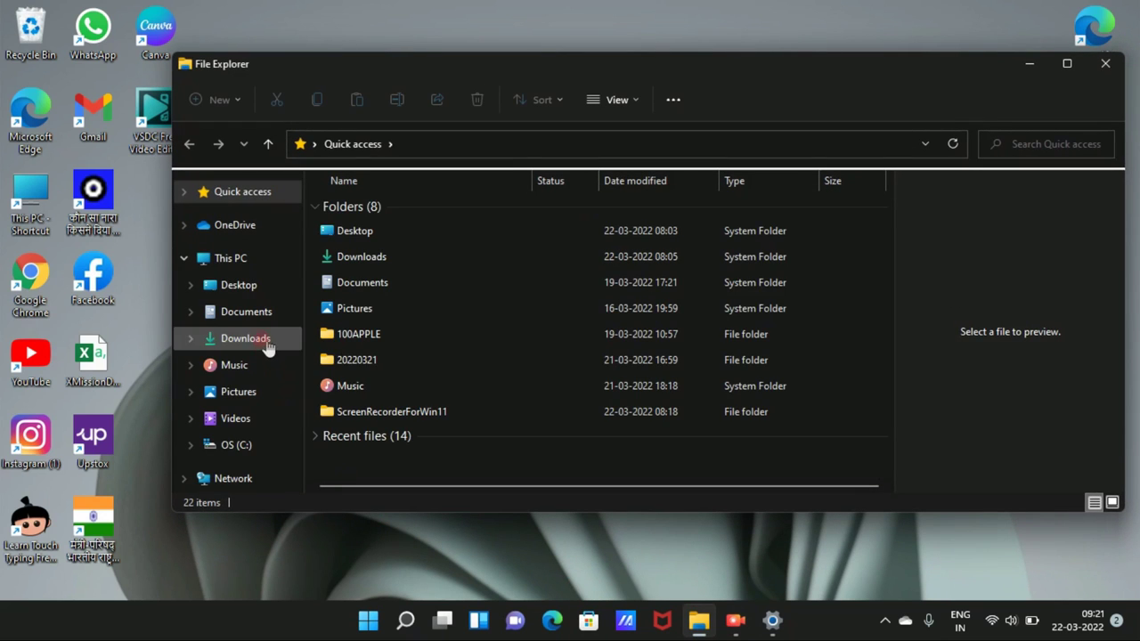
pyautogui.click(260, 341)
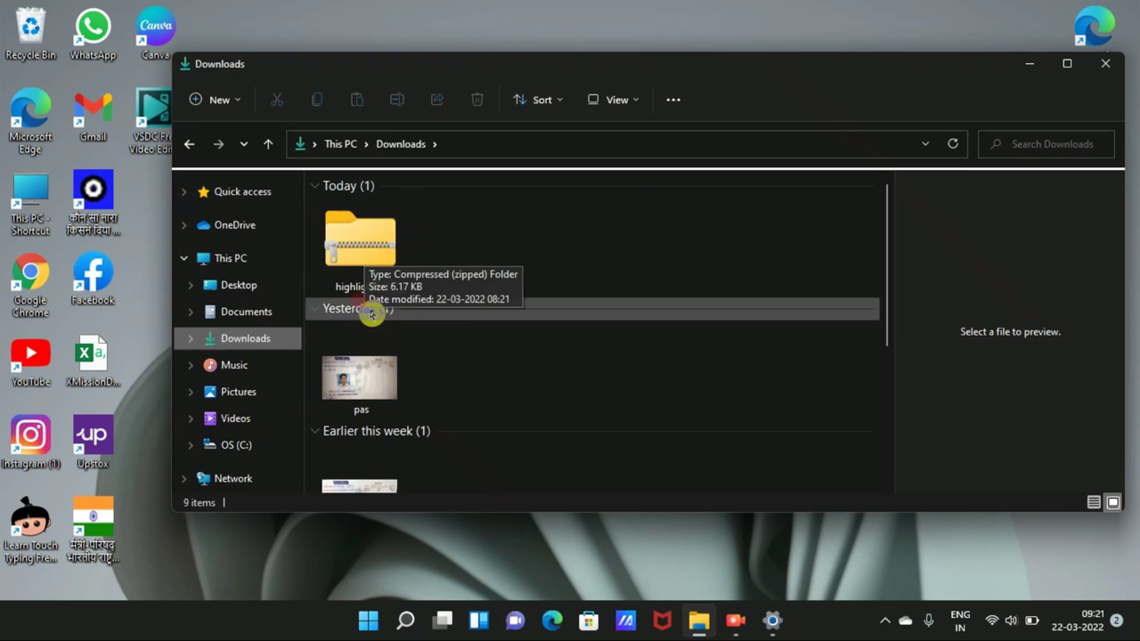
pyautogui.click(367, 247)
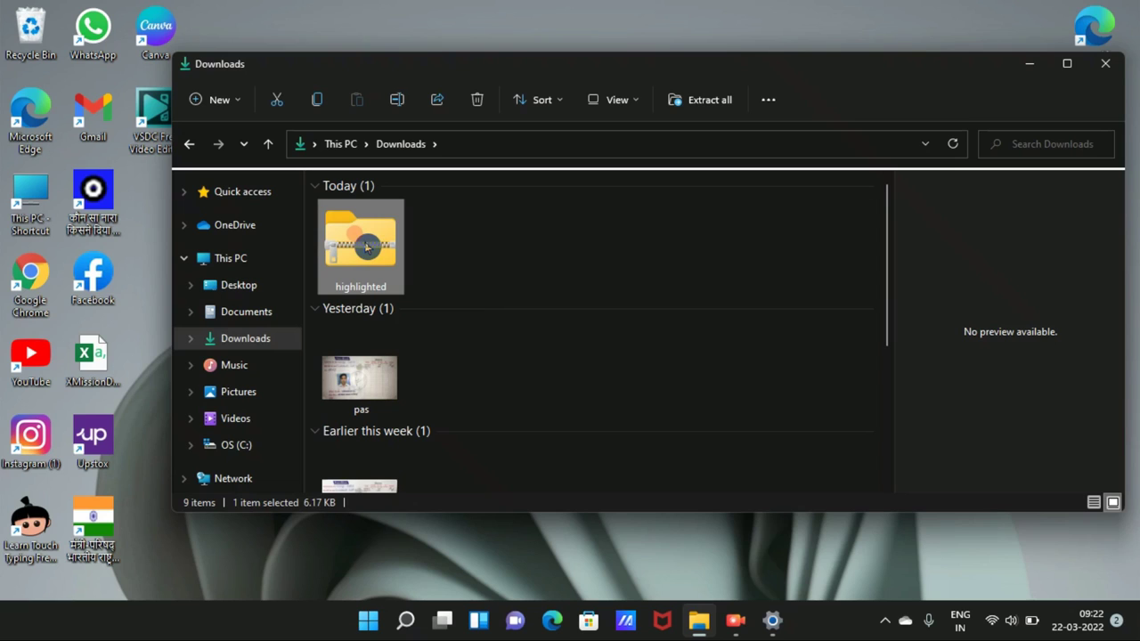
pyautogui.click(528, 283)
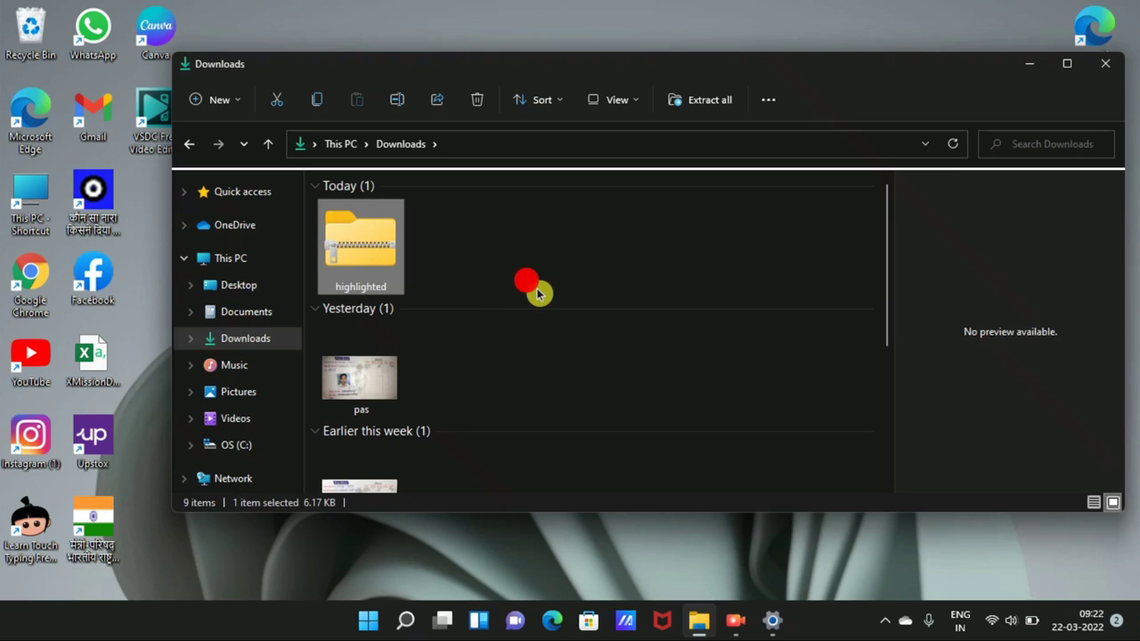
pyautogui.click(374, 240)
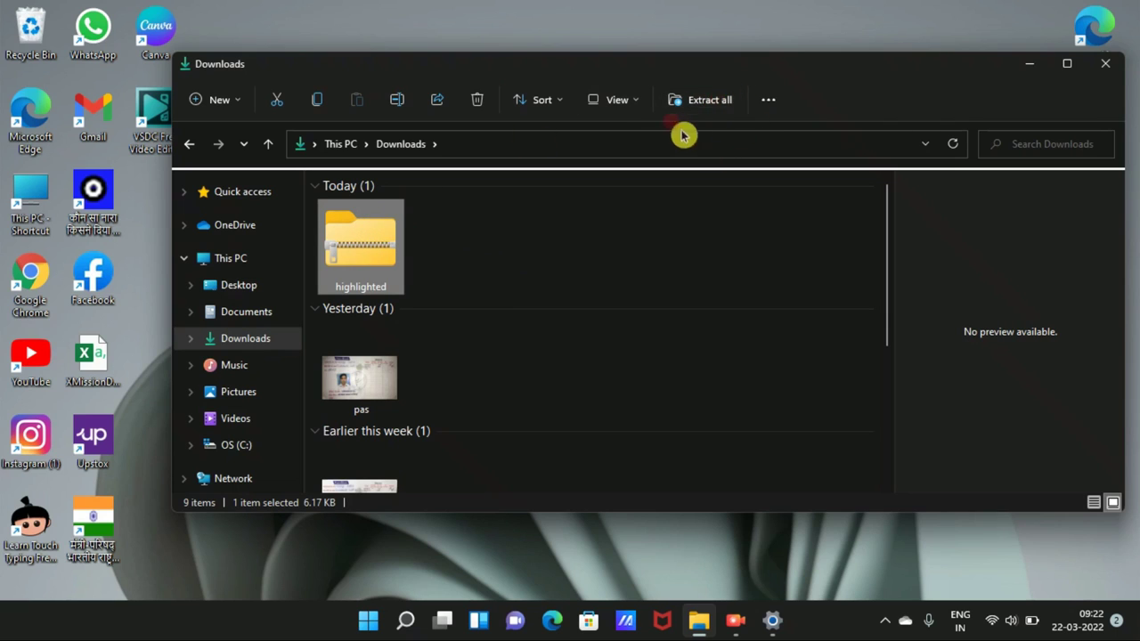
pyautogui.click(716, 96)
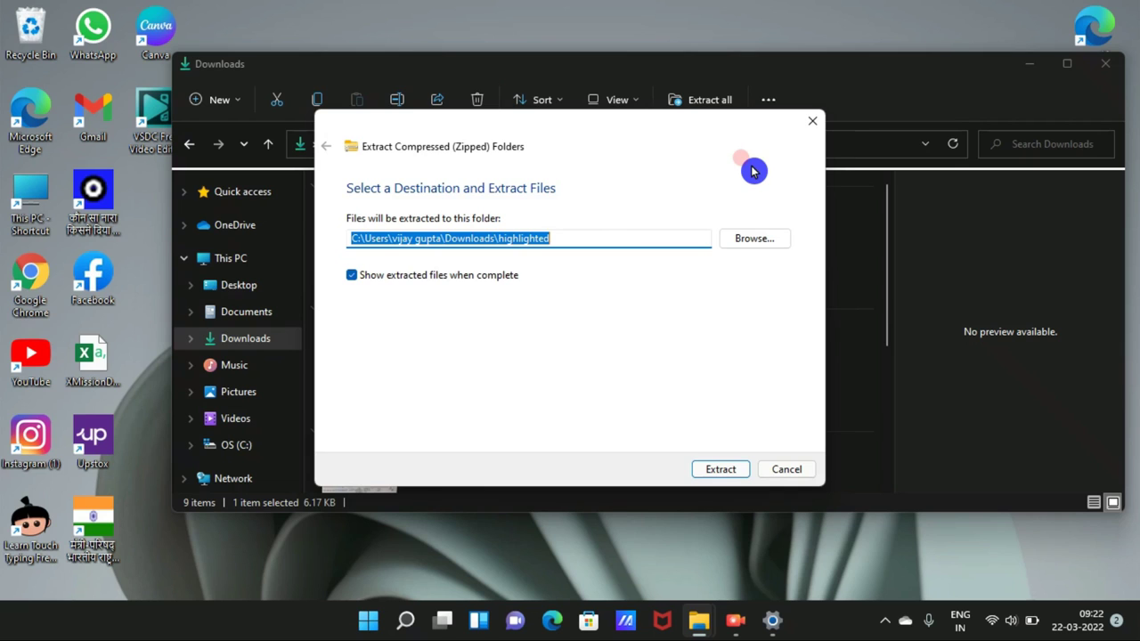
pyautogui.click(812, 120)
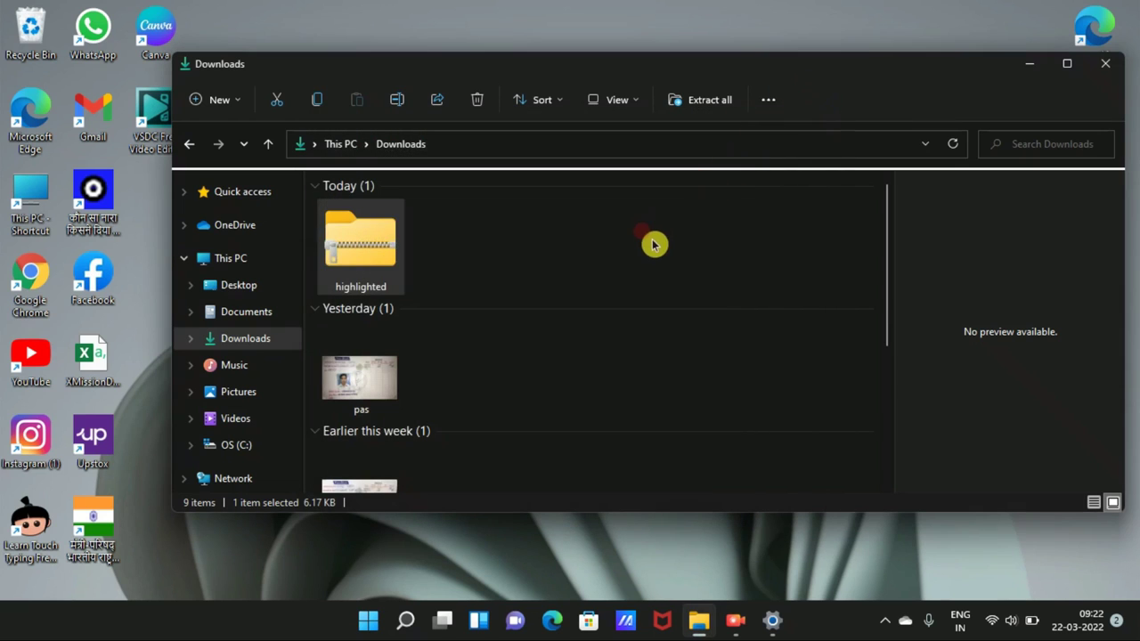
pyautogui.click(643, 231)
# Extract the highlighted zip archive directly into the Downloads folder and close File Explorer
pyautogui.click(374, 247)
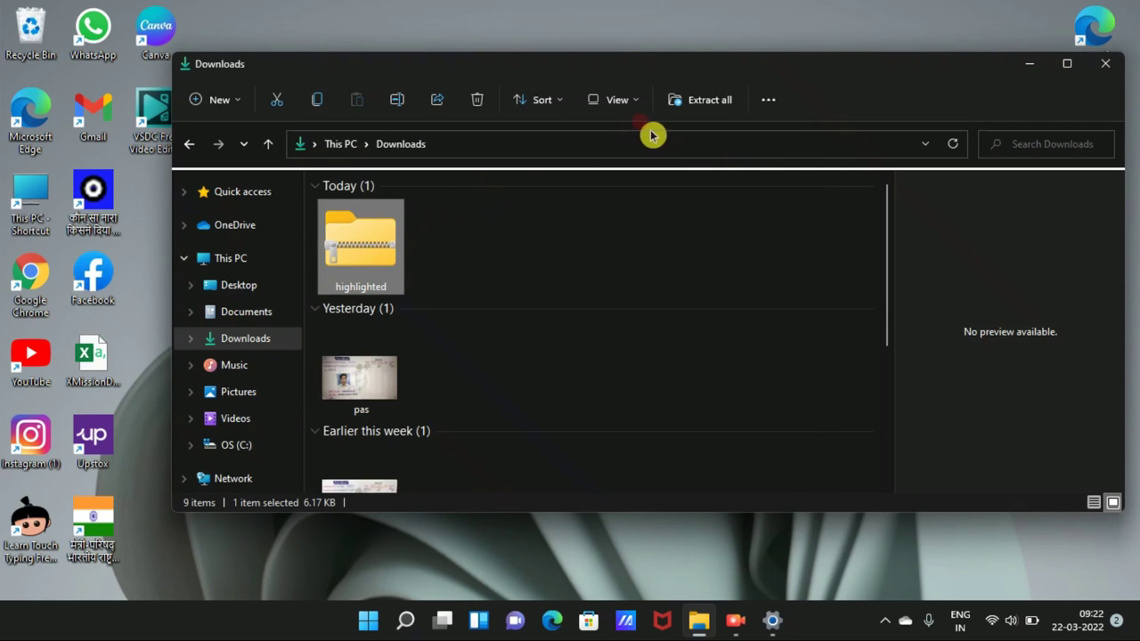
pyautogui.click(721, 100)
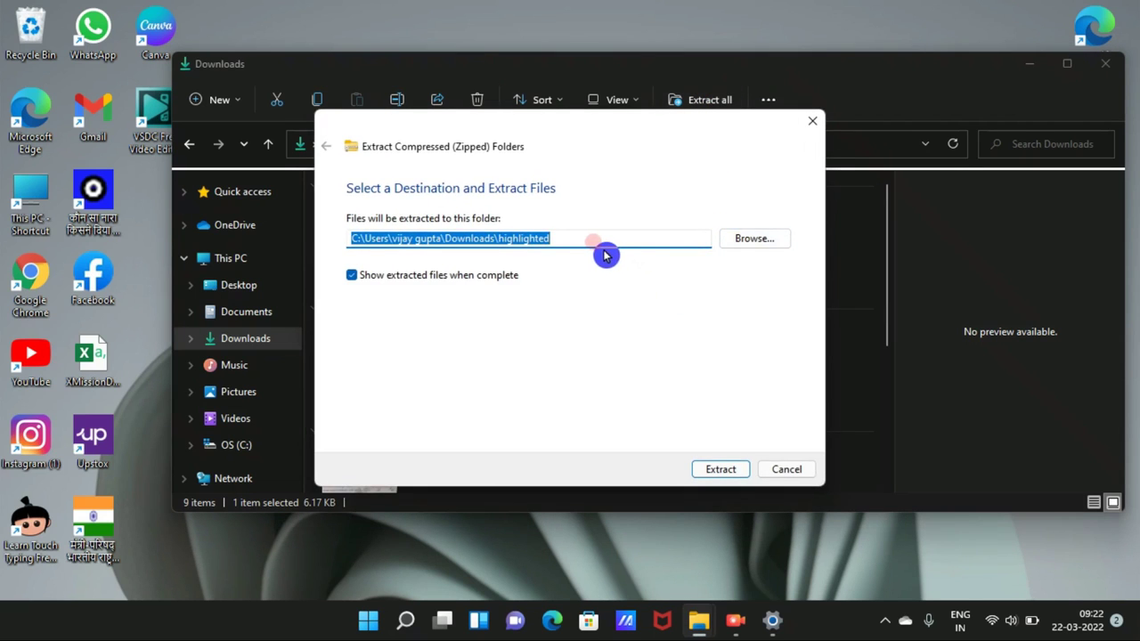
pyautogui.click(771, 238)
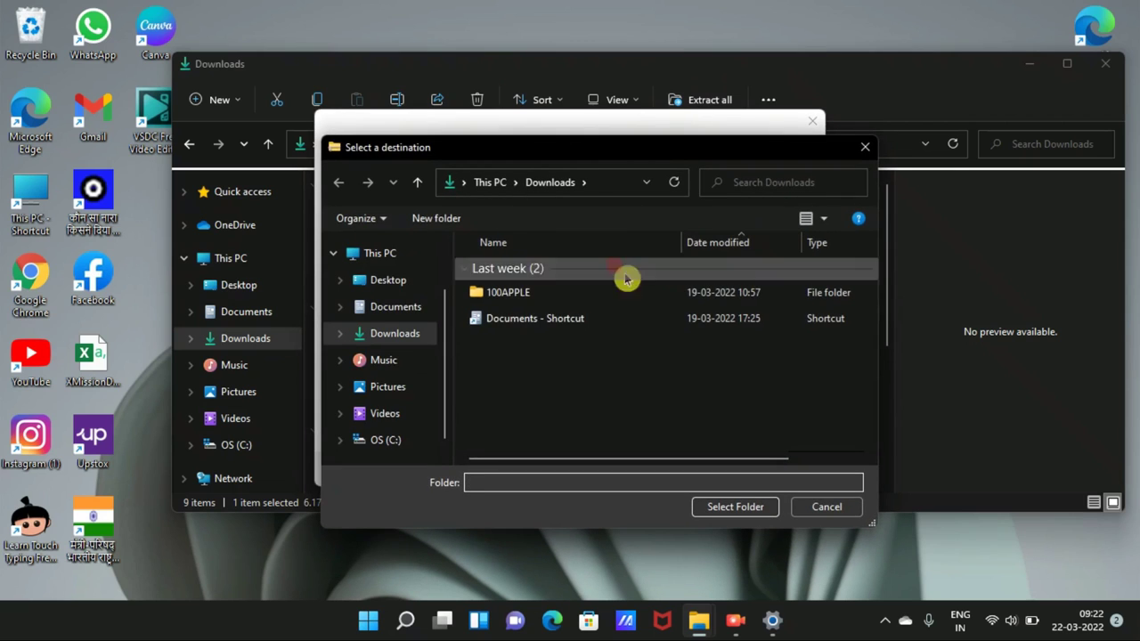
pyautogui.click(407, 334)
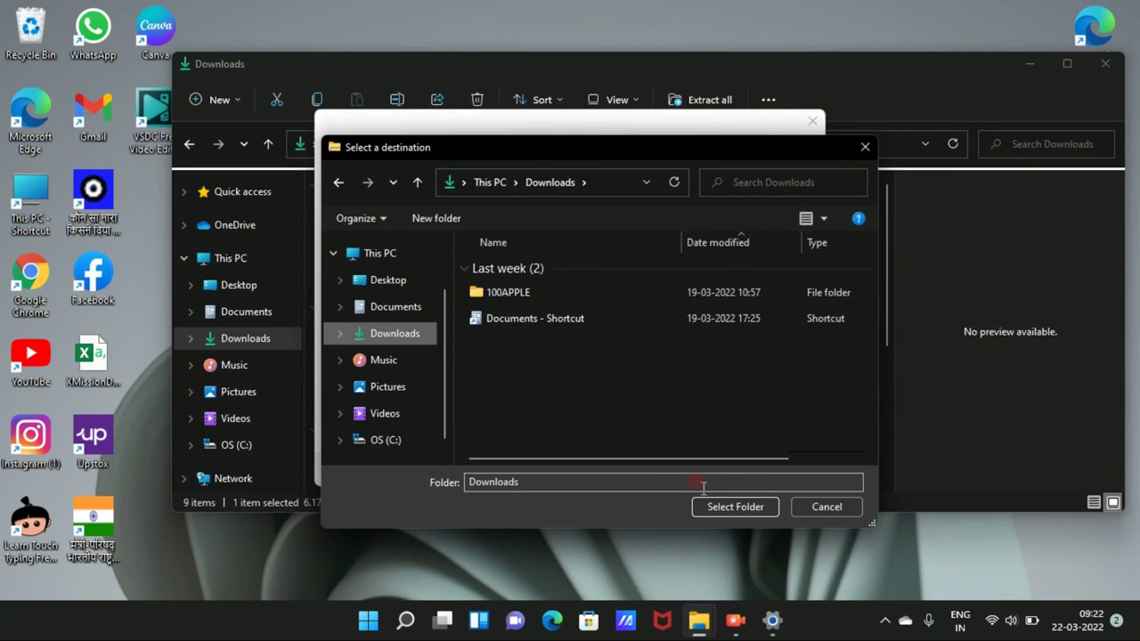
pyautogui.click(735, 506)
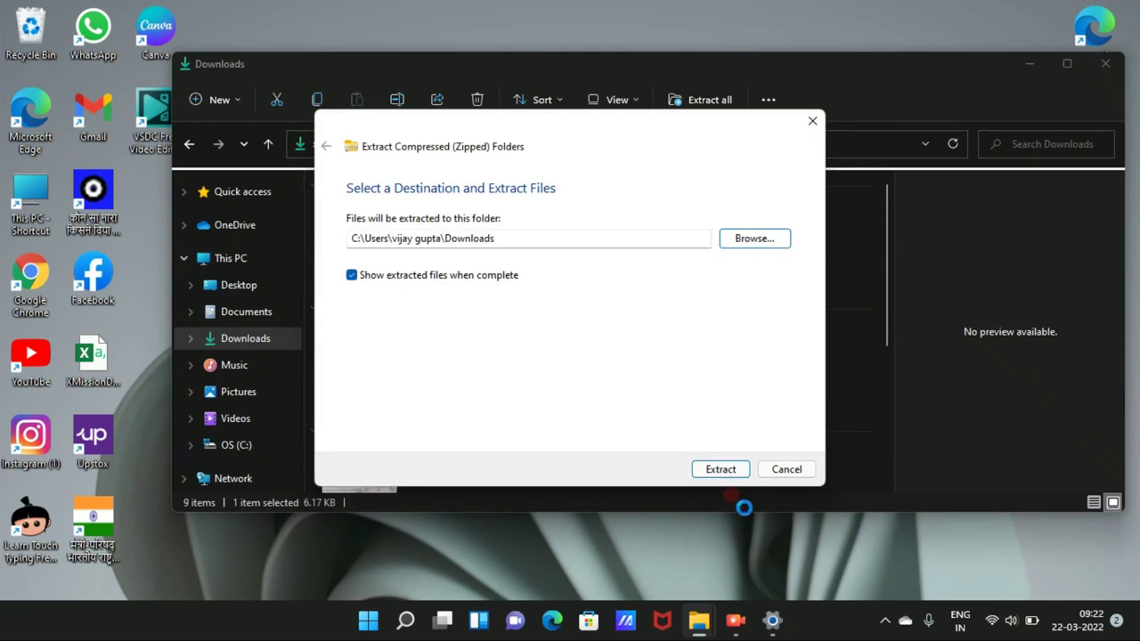
pyautogui.click(723, 469)
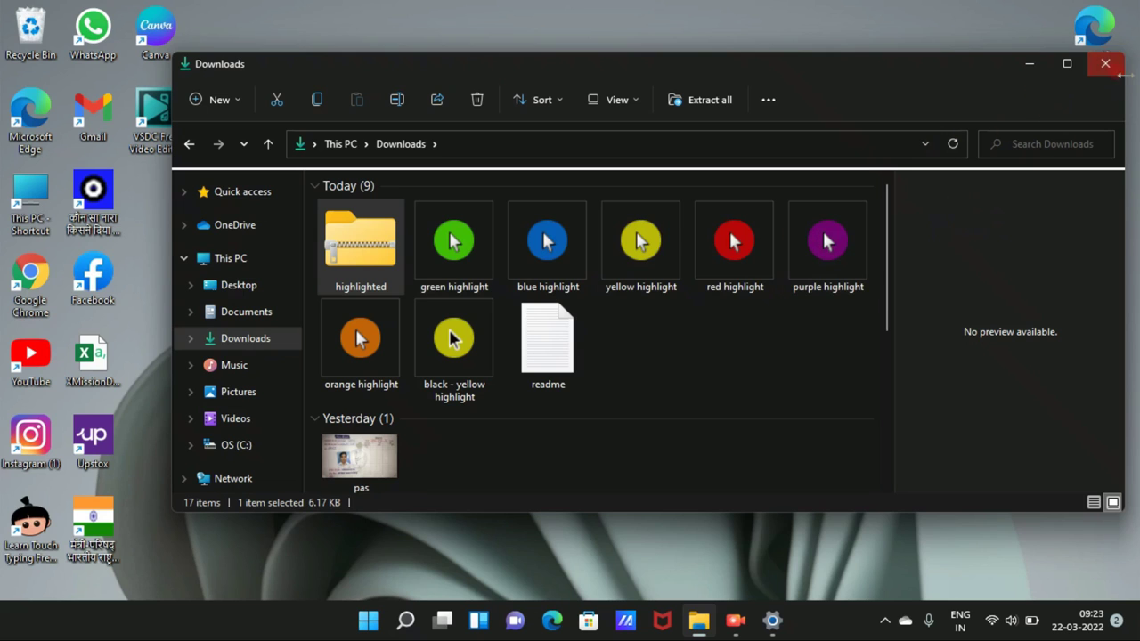
pyautogui.click(1105, 63)
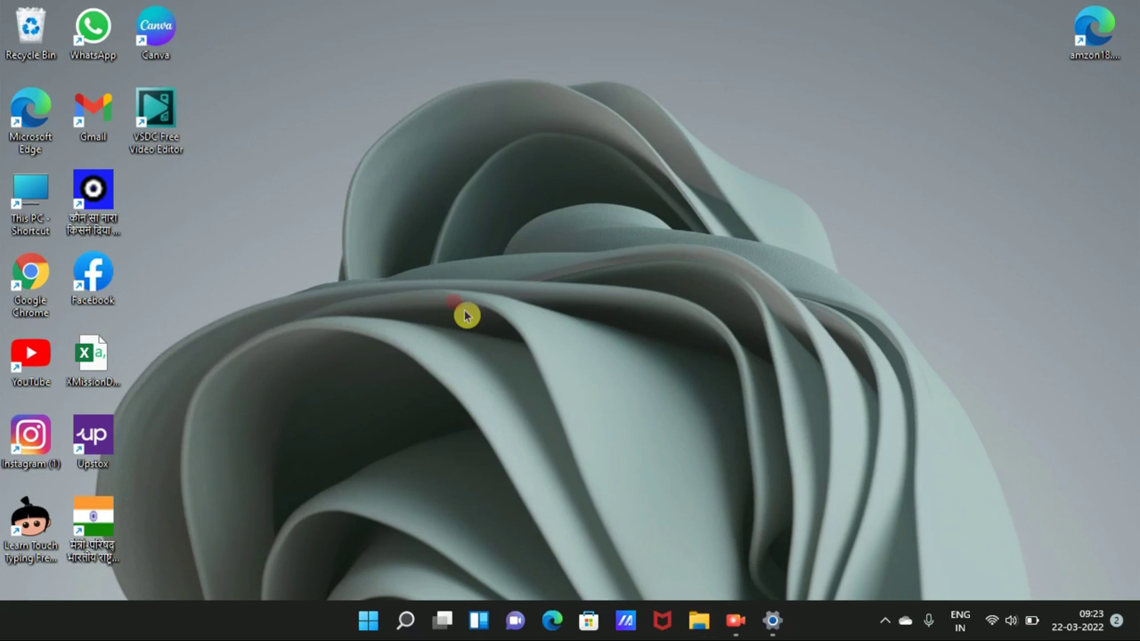
# Open Windows Settings and go to the Mouse page under Bluetooth & devices
pyautogui.click(407, 619)
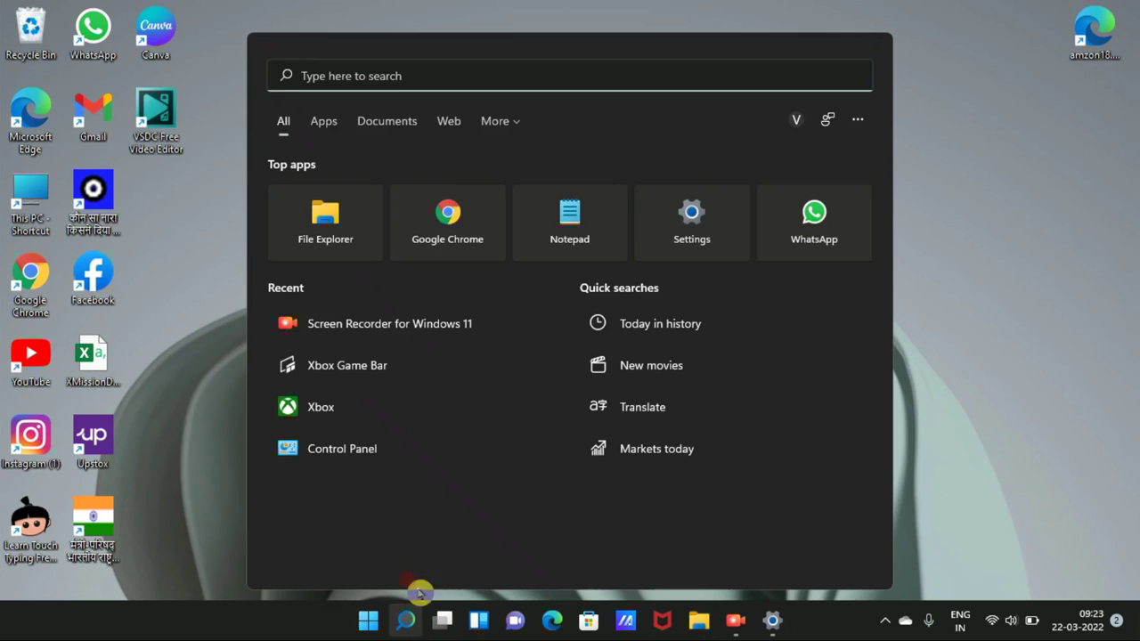
pyautogui.click(690, 242)
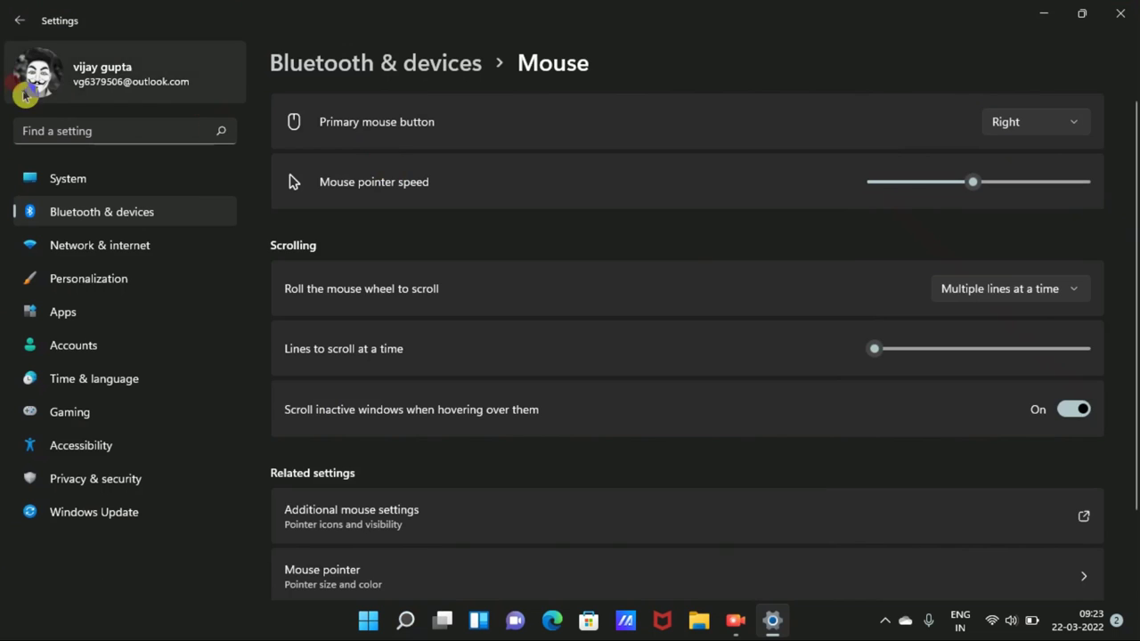
pyautogui.click(15, 34)
pyautogui.click(16, 23)
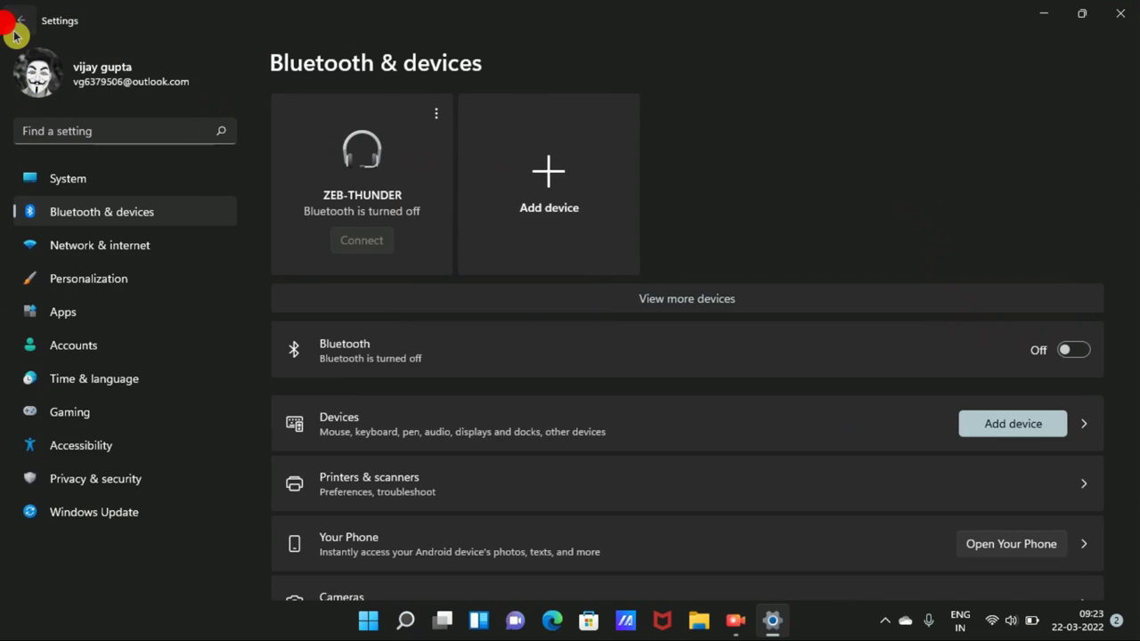
pyautogui.click(50, 215)
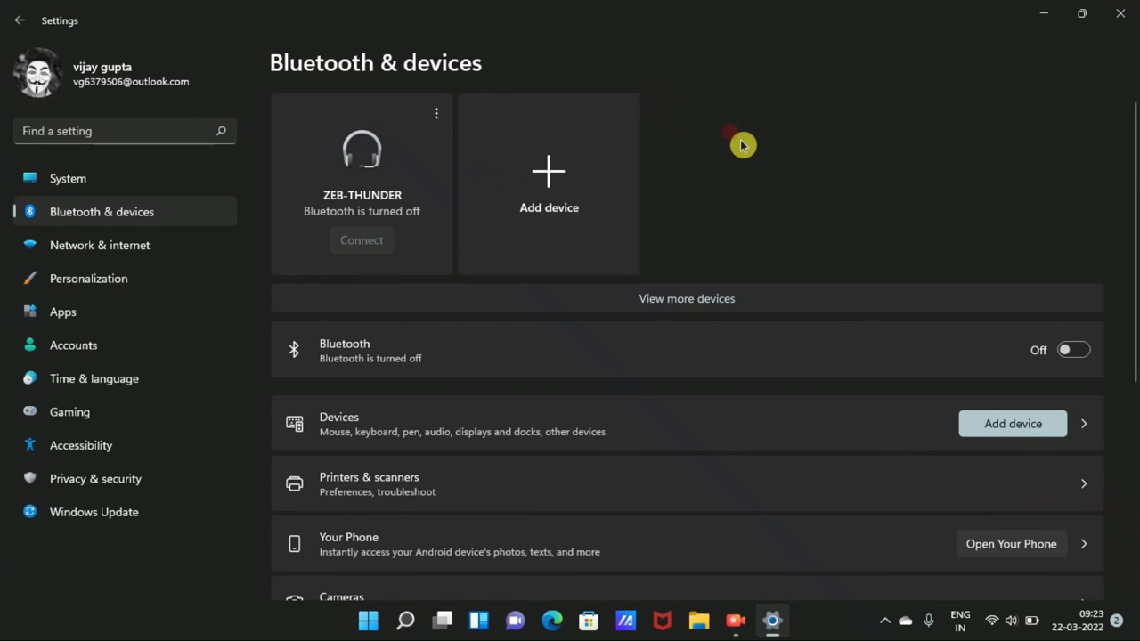
pyautogui.scroll(-3, 741, 145)
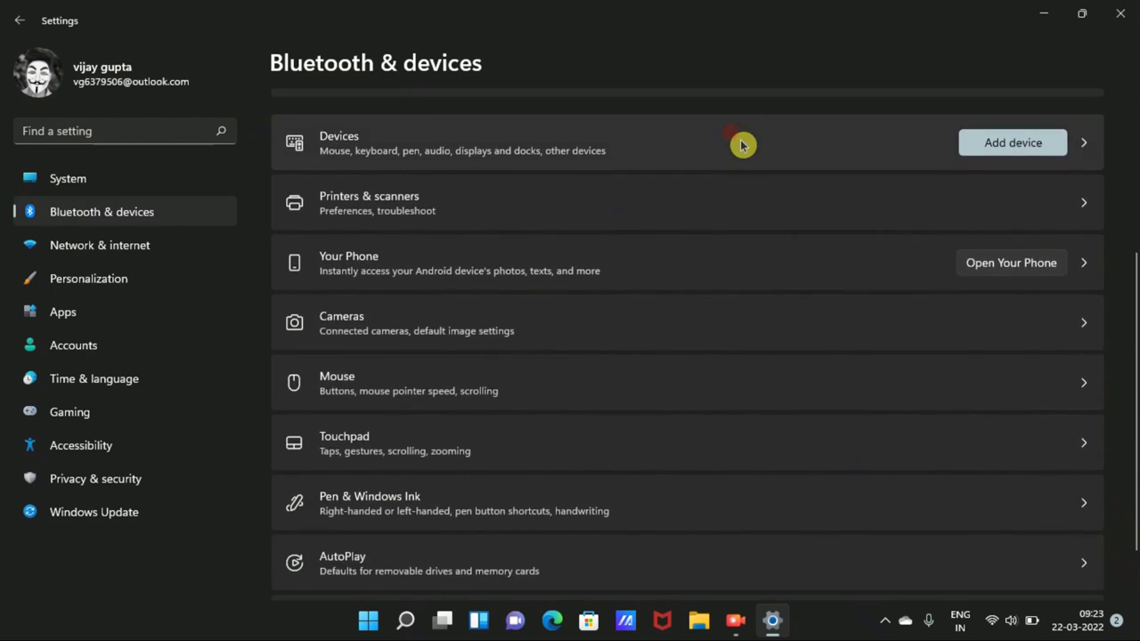
pyautogui.click(538, 405)
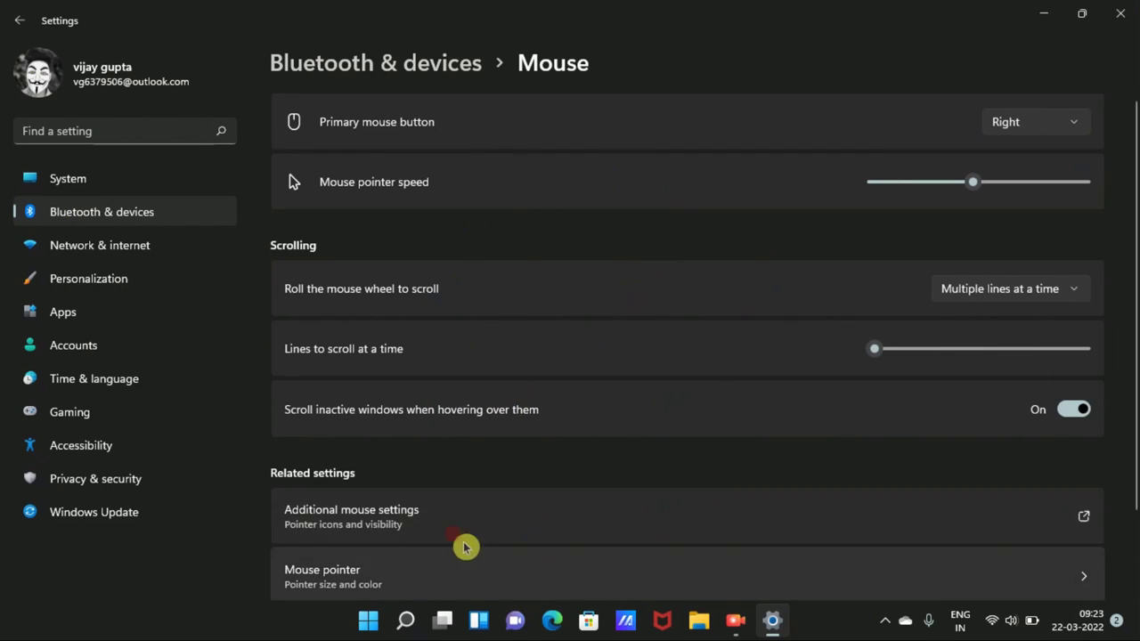
# Open the pointer customization list in Mouse Properties, dismissing the error, and select the Busy pointer
pyautogui.click(408, 510)
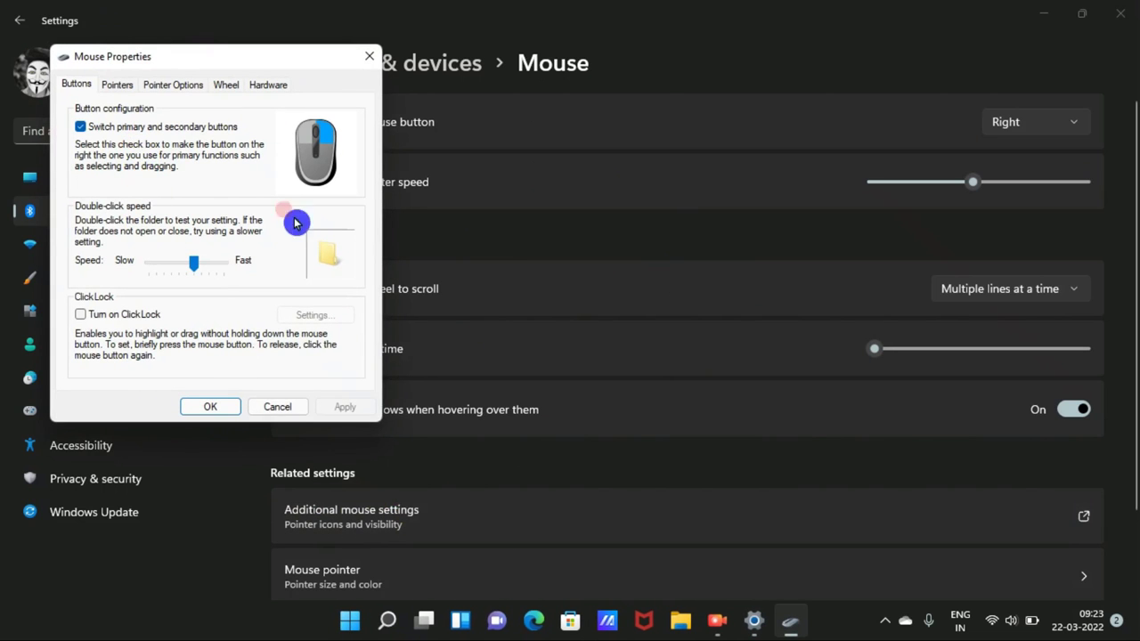
pyautogui.click(124, 86)
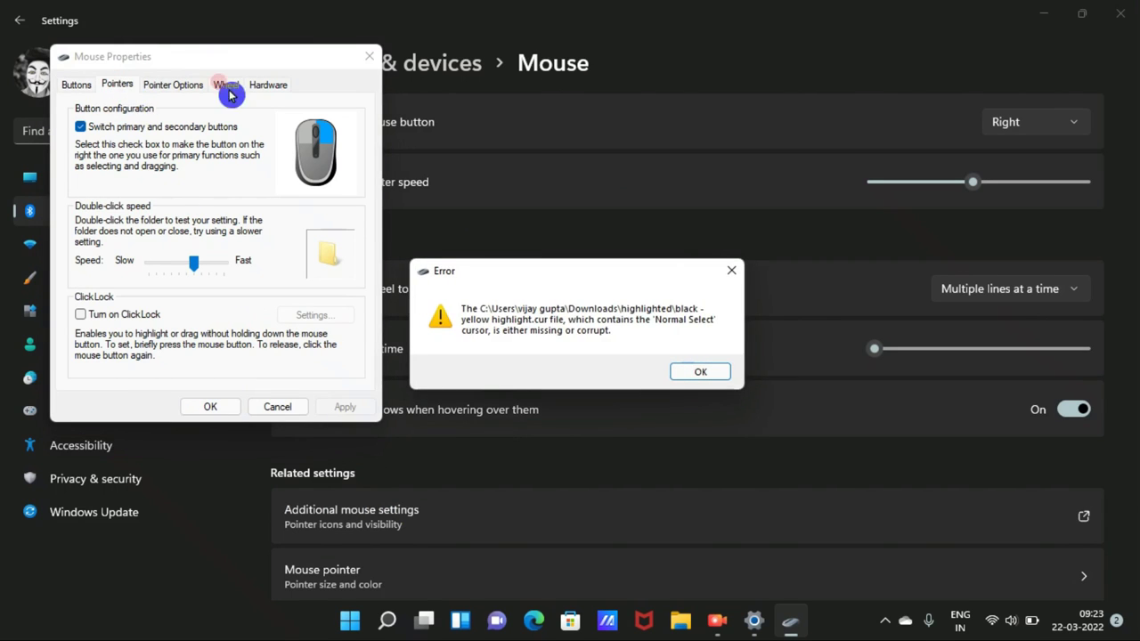
pyautogui.click(700, 372)
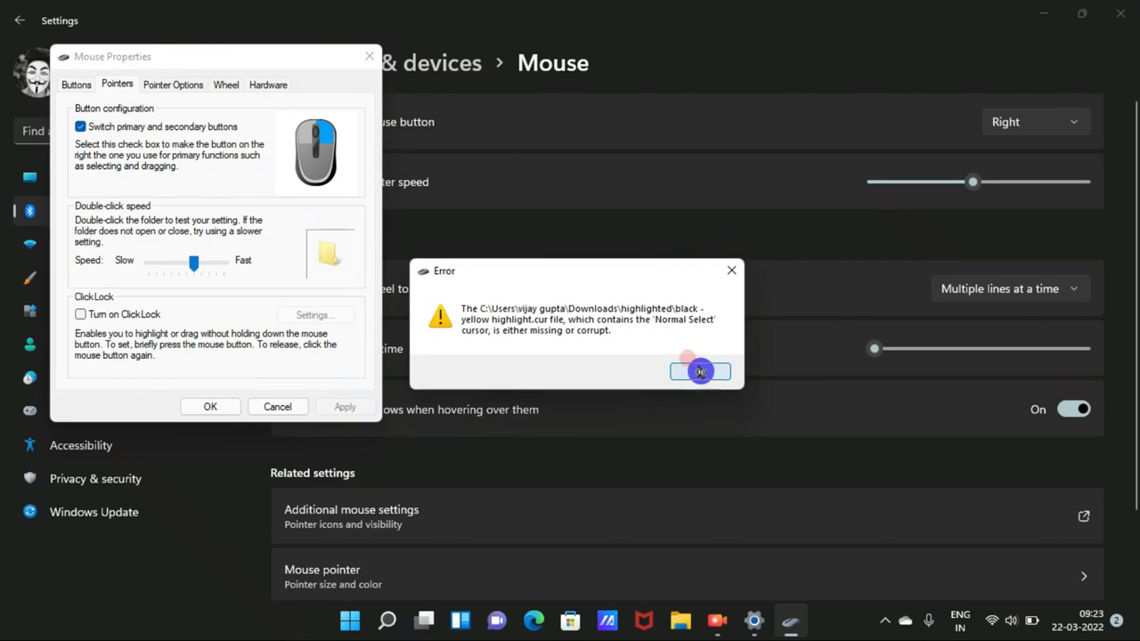
pyautogui.click(700, 371)
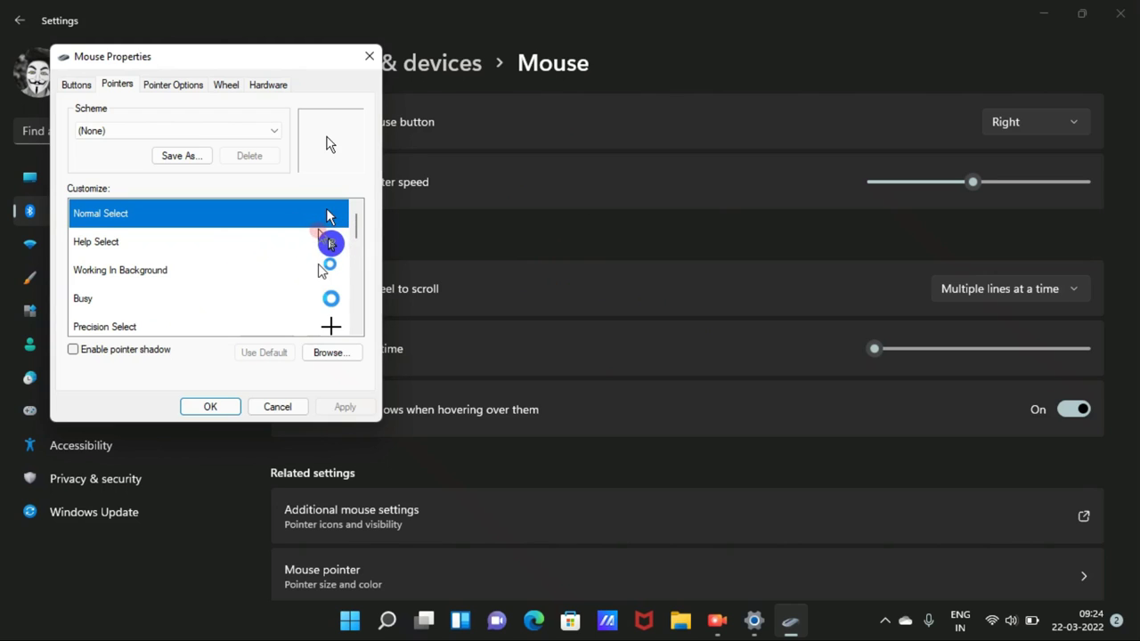
pyautogui.click(84, 301)
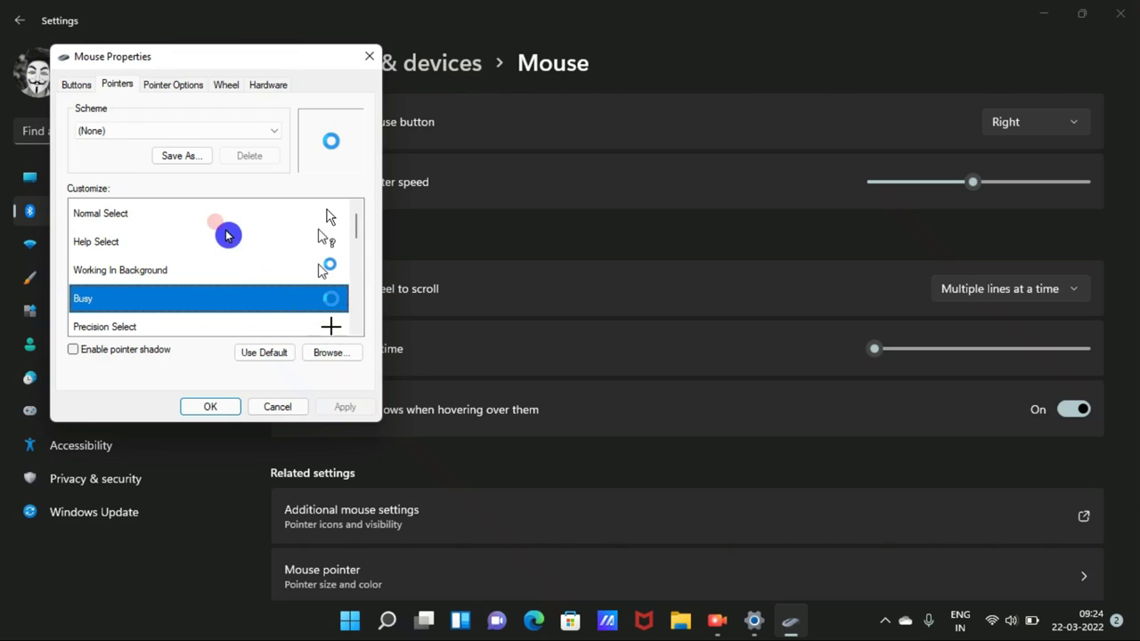
# Assign the purple highlight cursor file from the Downloads folder to the Normal Select pointer
pyautogui.click(189, 218)
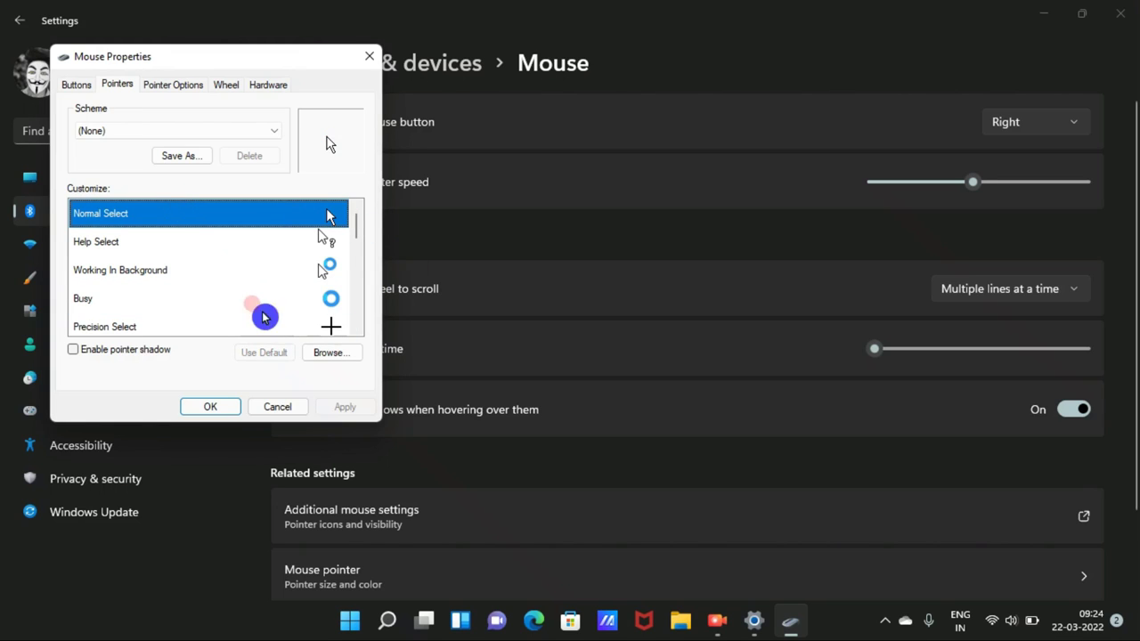
pyautogui.click(322, 358)
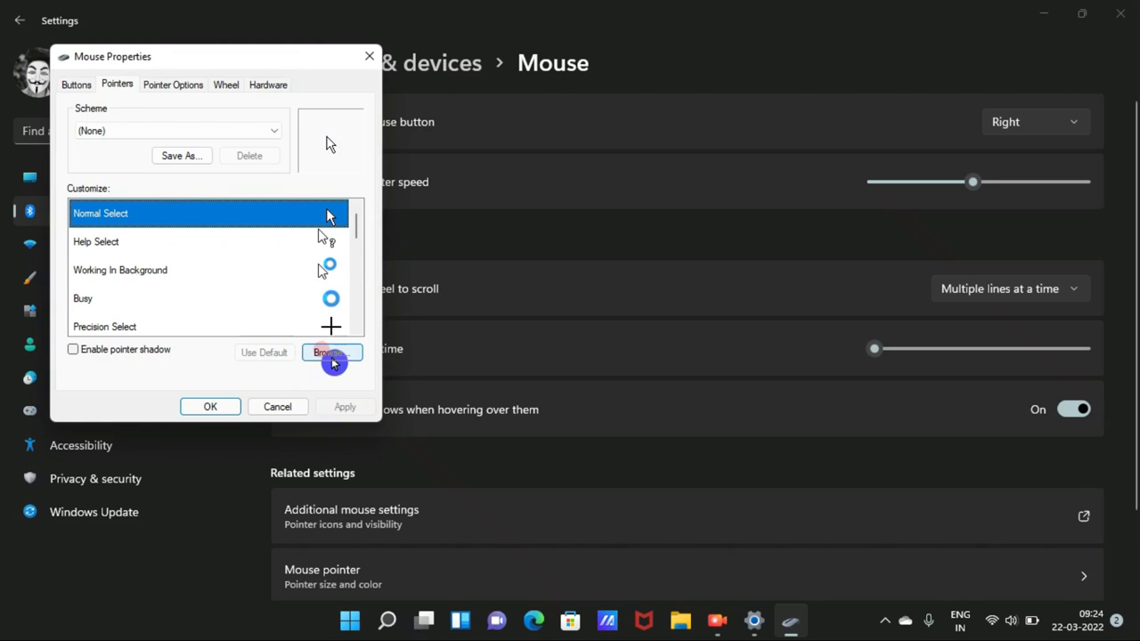
pyautogui.click(331, 356)
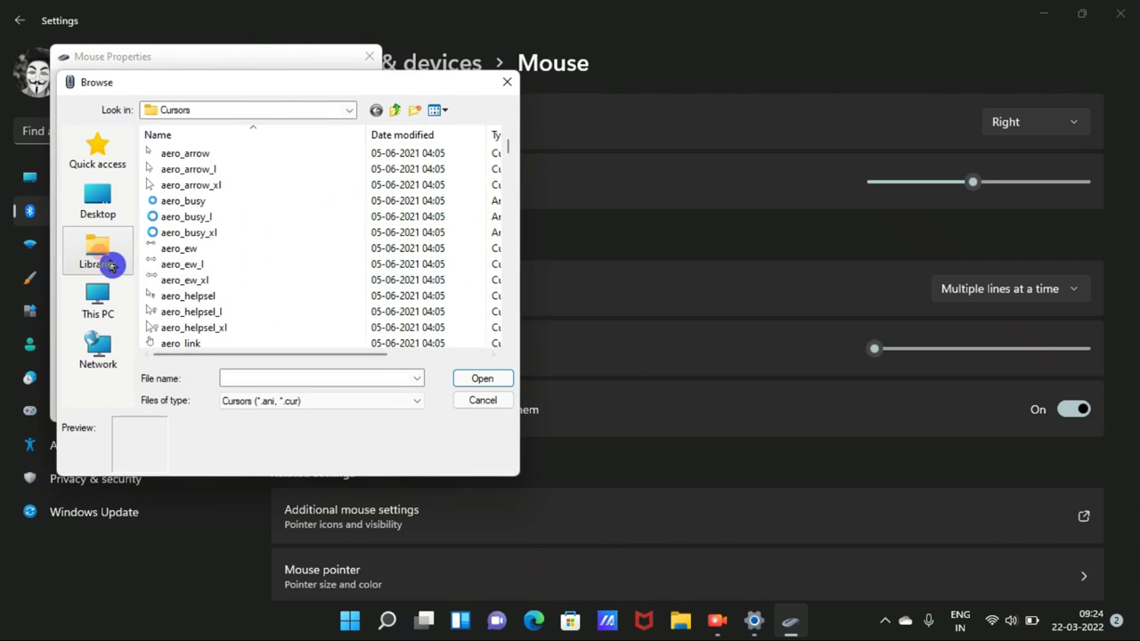
pyautogui.click(335, 109)
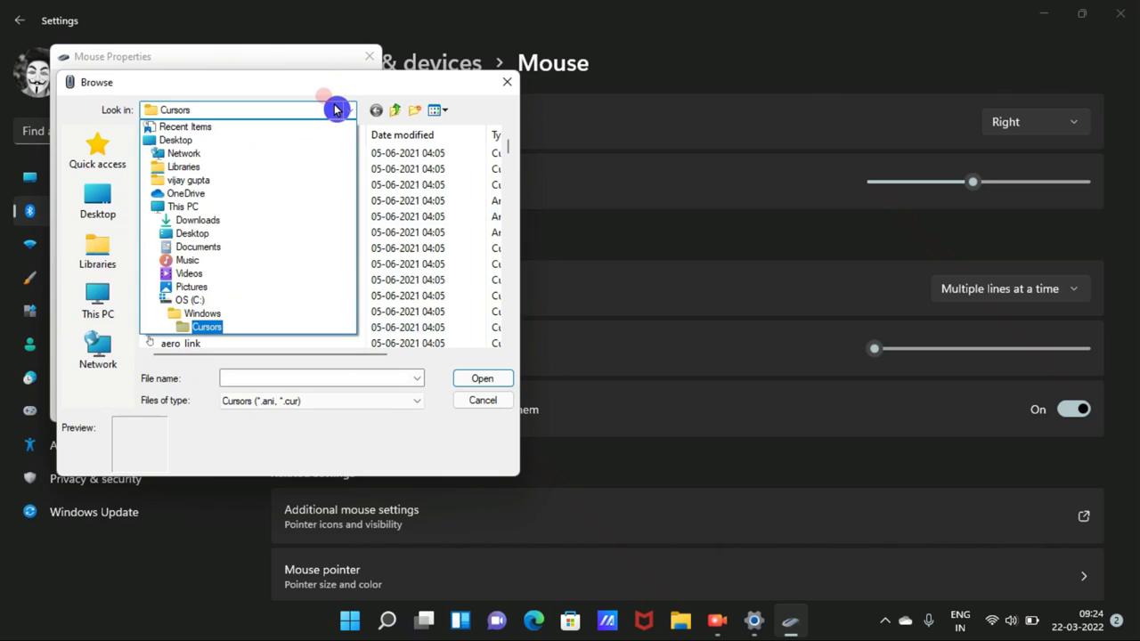
pyautogui.click(180, 220)
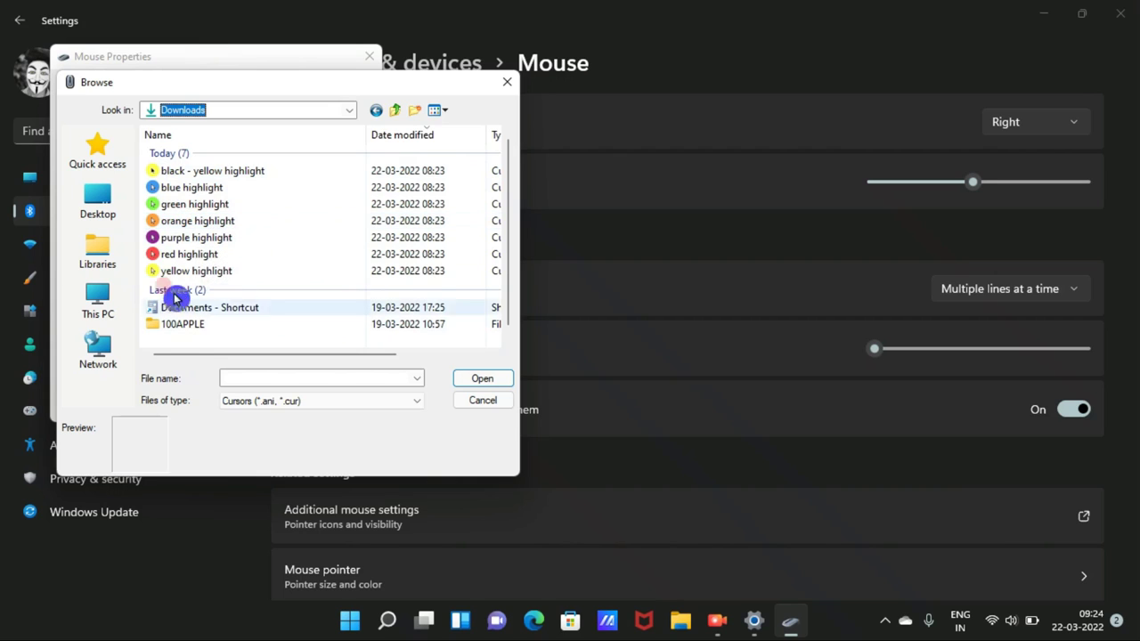
pyautogui.click(191, 244)
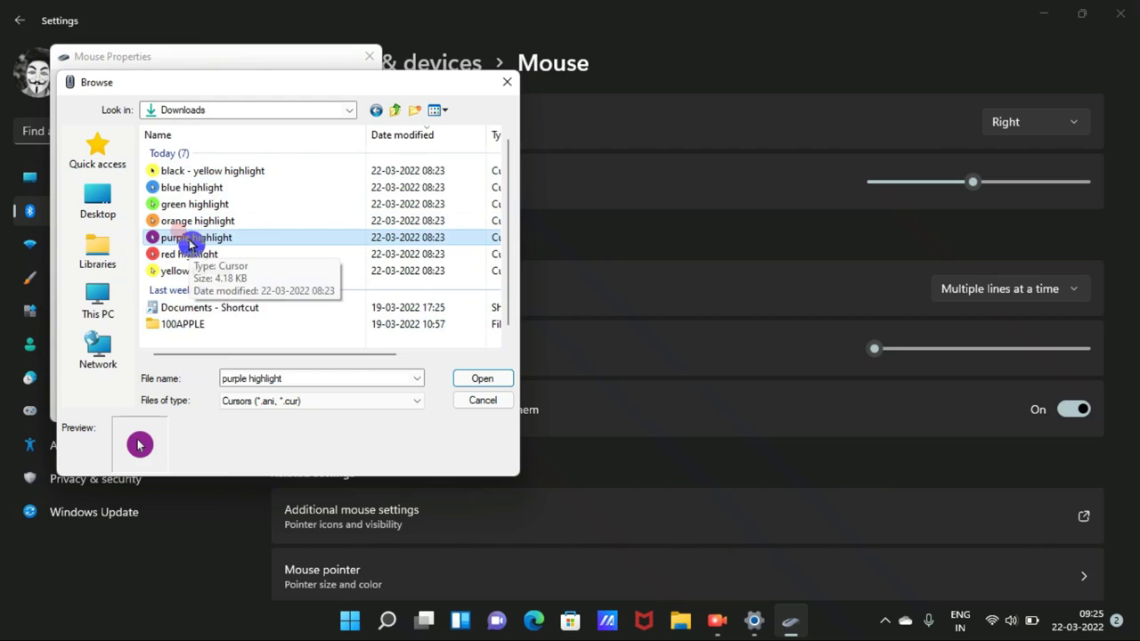
pyautogui.click(262, 237)
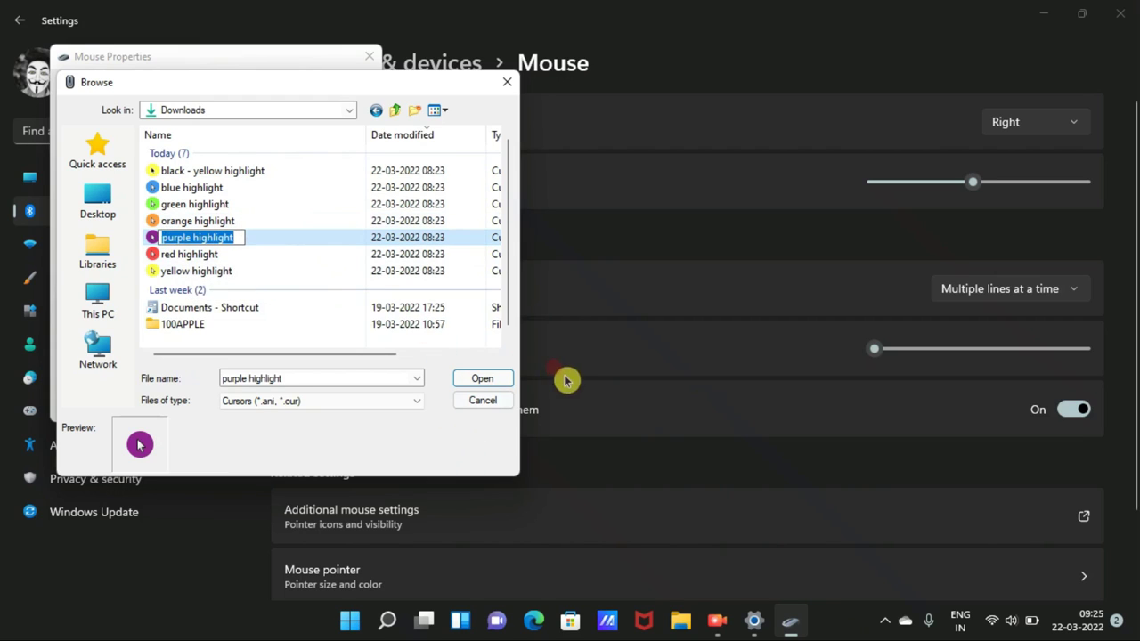
pyautogui.click(492, 379)
pyautogui.click(492, 378)
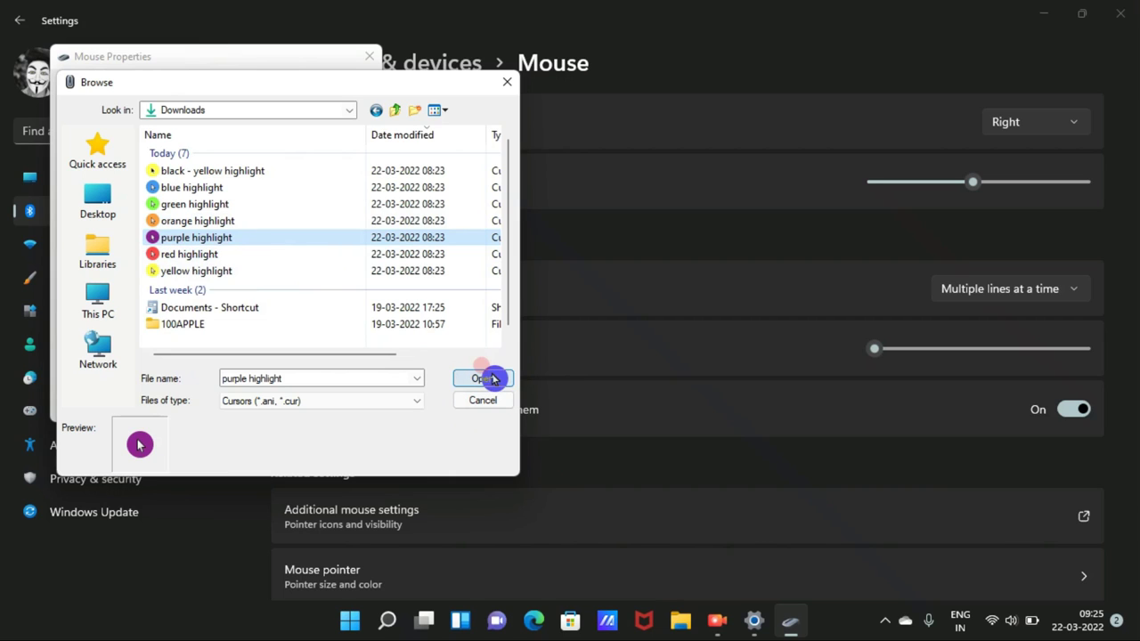
pyautogui.click(492, 379)
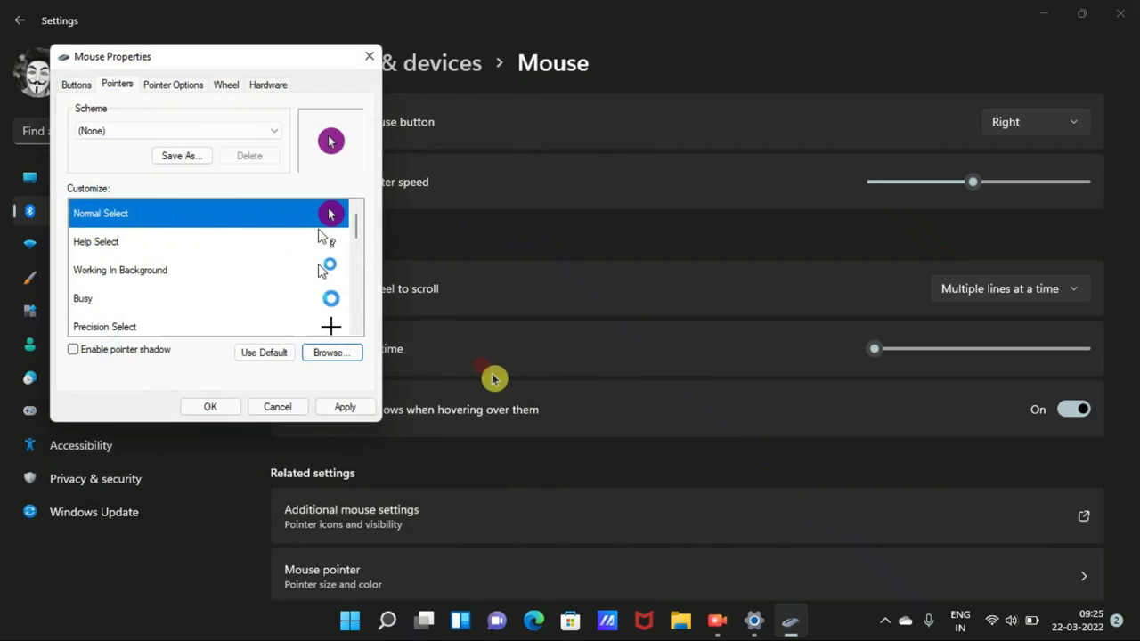
# Apply the Normal Select pointer change and close Mouse Properties with the change accepted
pyautogui.click(333, 211)
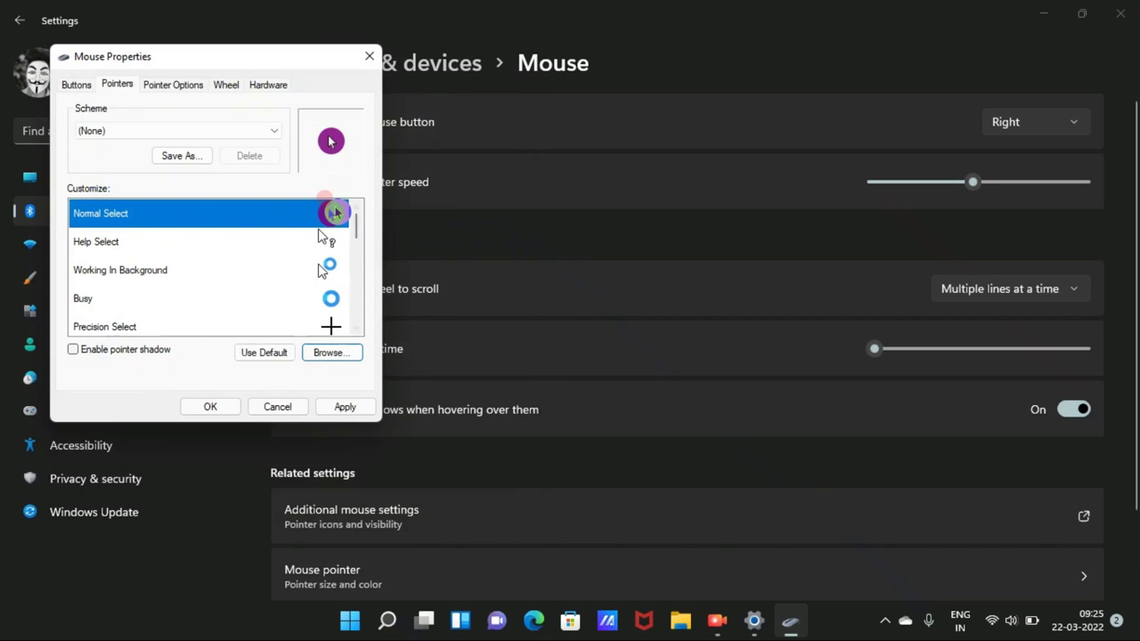
pyautogui.click(342, 408)
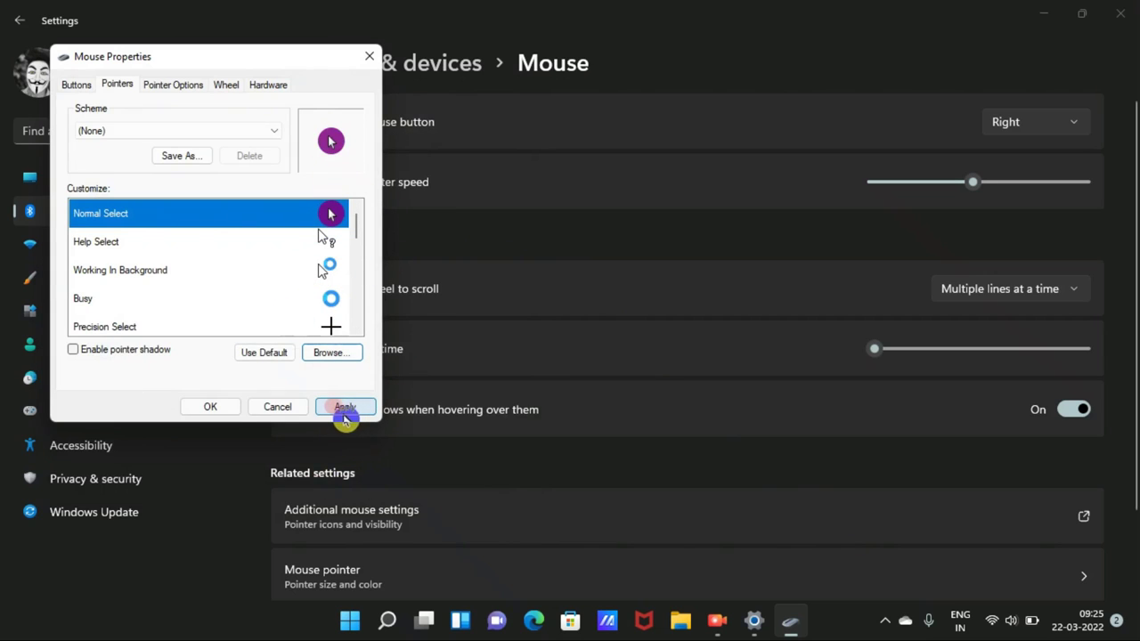
pyautogui.click(345, 408)
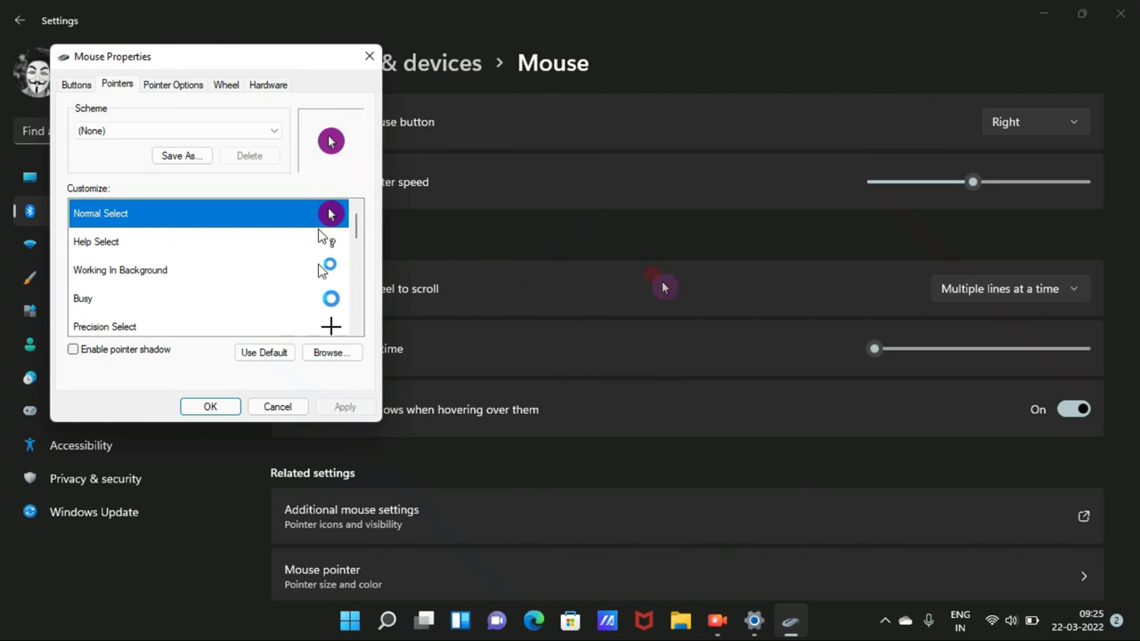
pyautogui.click(650, 326)
pyautogui.click(374, 334)
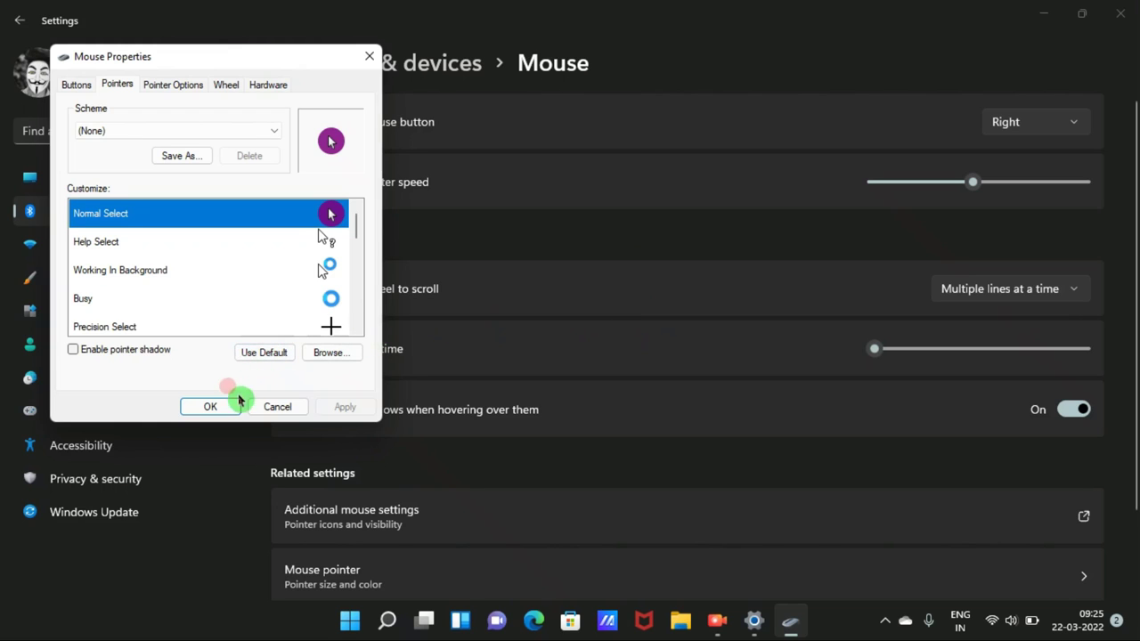
pyautogui.click(218, 406)
pyautogui.click(648, 132)
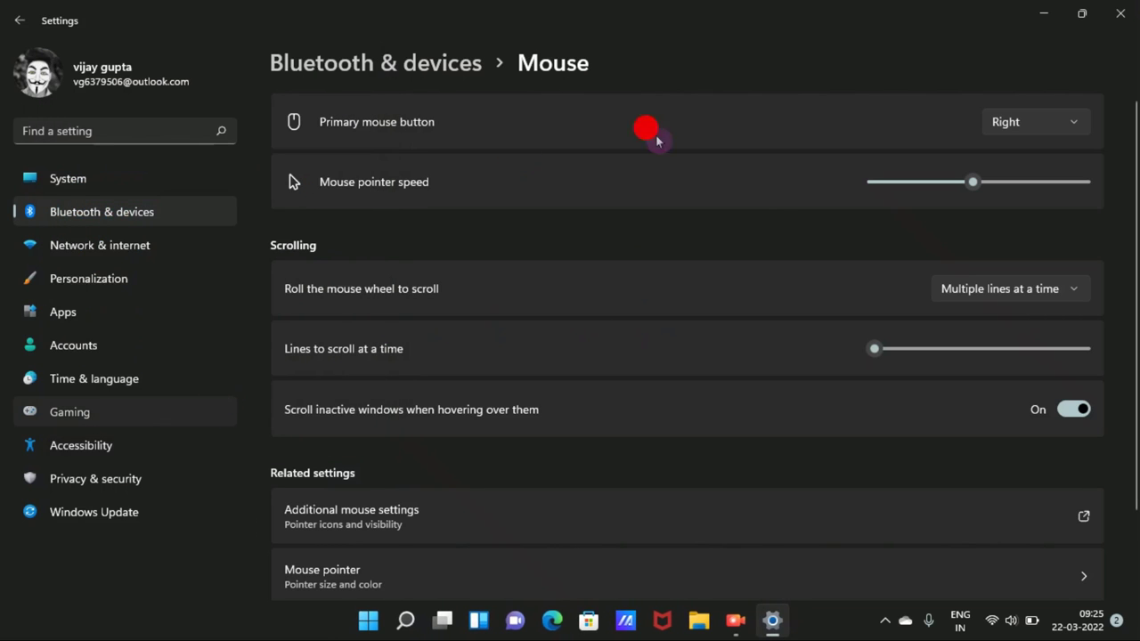
pyautogui.click(611, 150)
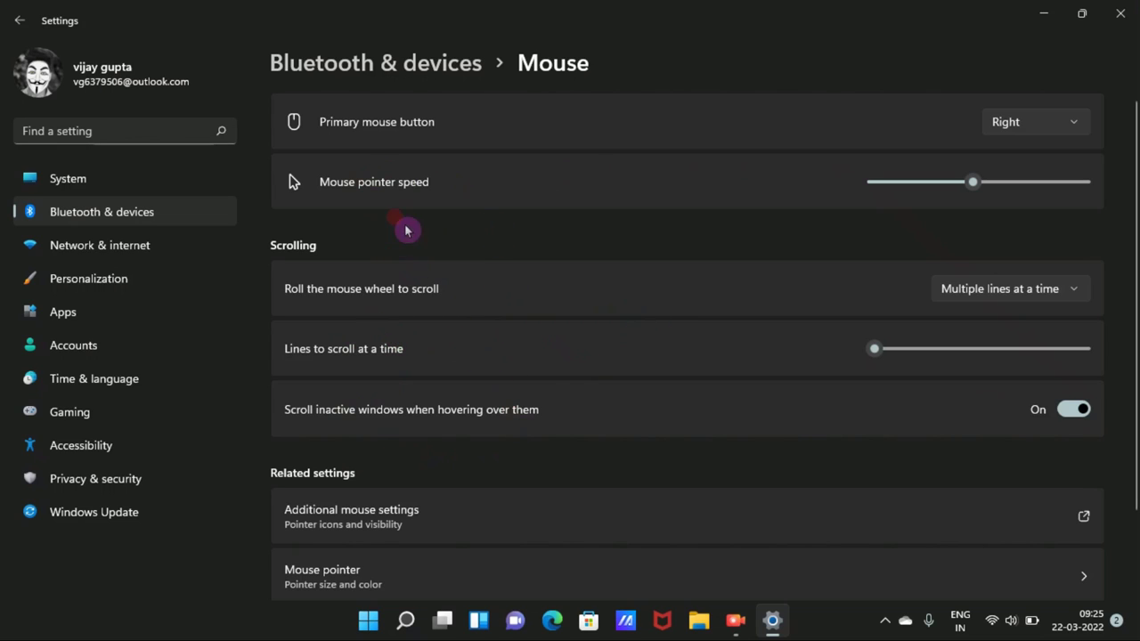
# Reopen the Mouse page from Bluetooth & devices and go to its related Mouse pointer settings
pyautogui.click(190, 201)
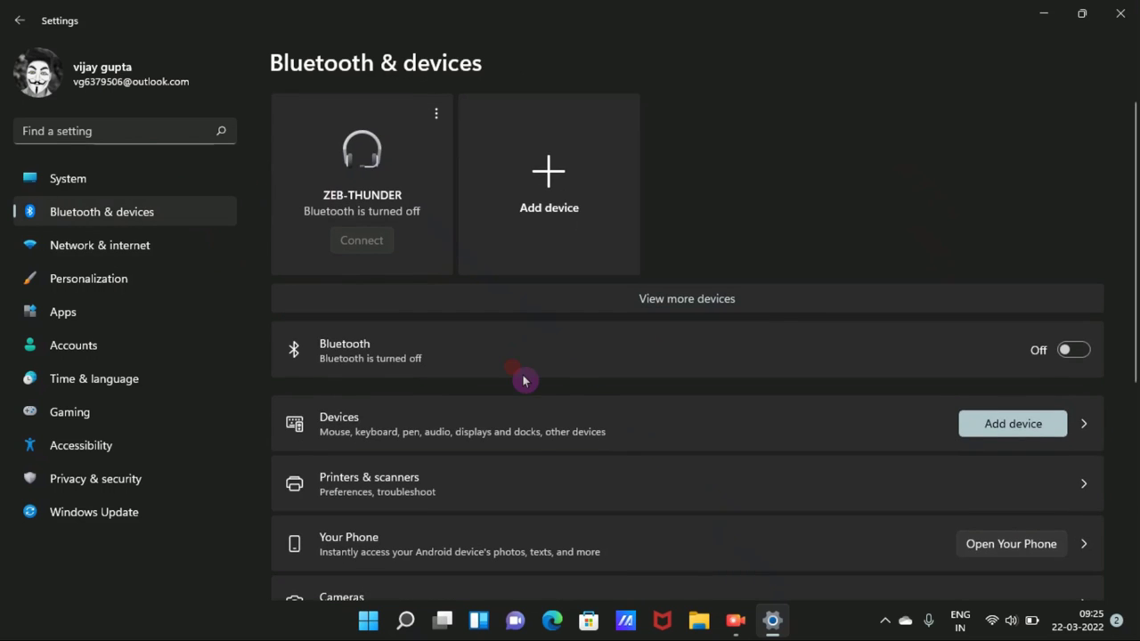
pyautogui.scroll(-3, 820, 206)
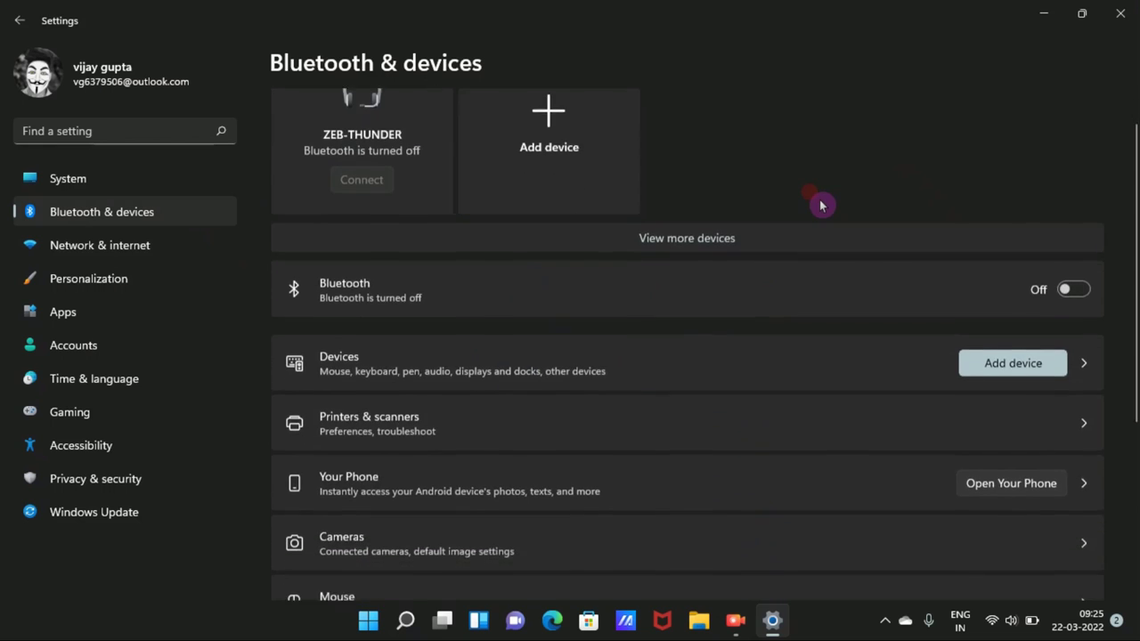
pyautogui.click(515, 475)
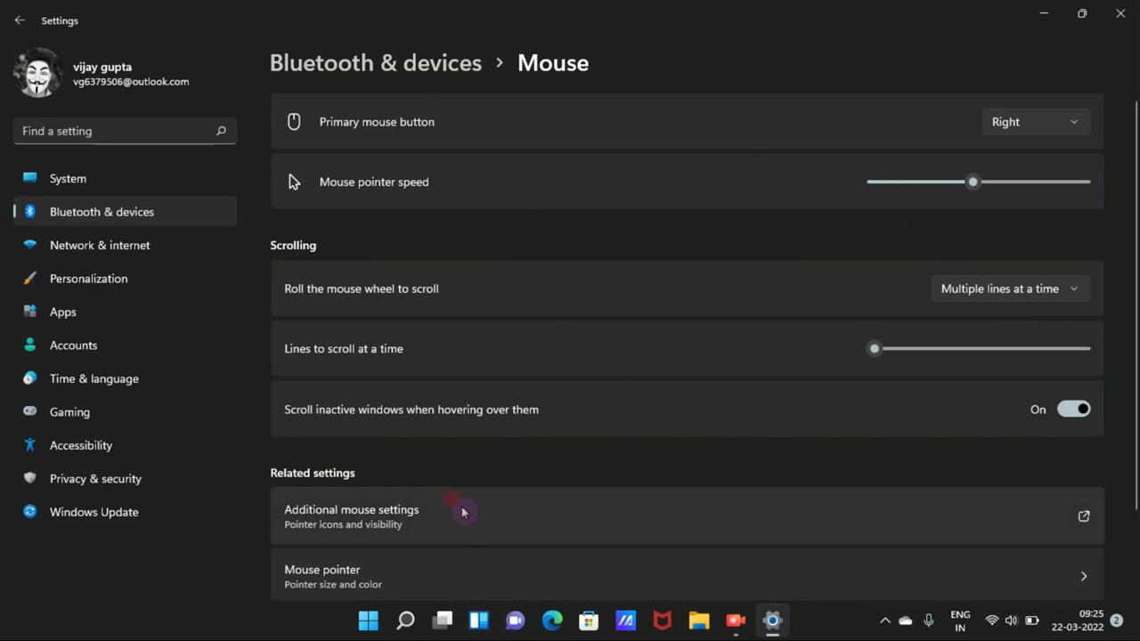
pyautogui.click(479, 567)
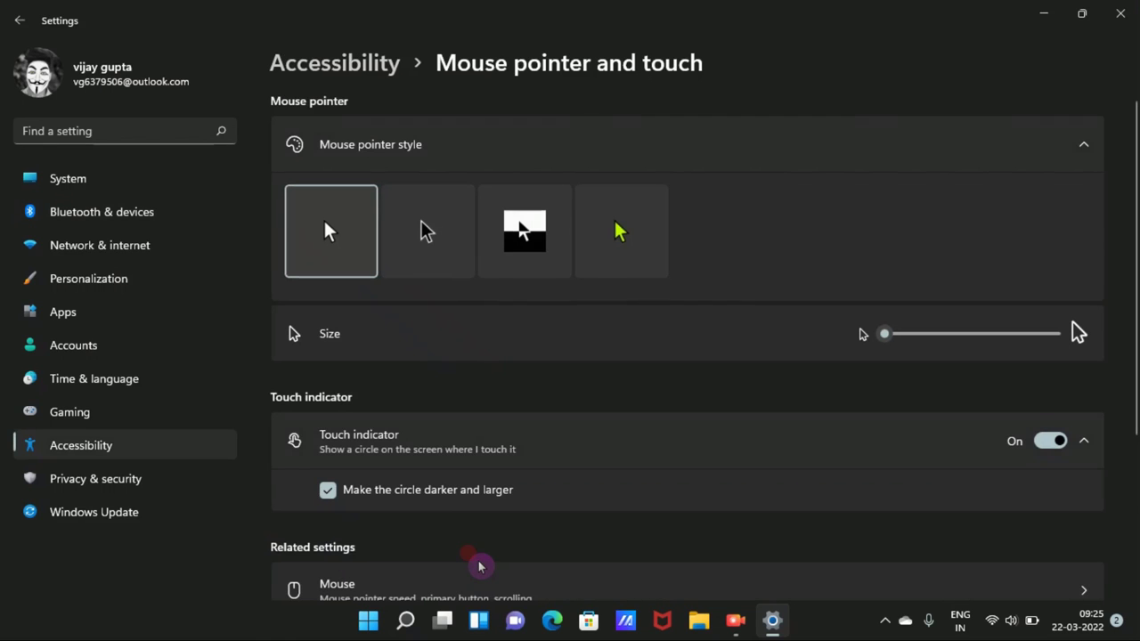
# Set the mouse pointer style to Custom, try orange and purple, and settle on red, accepting it in the custom color picker
pyautogui.click(718, 218)
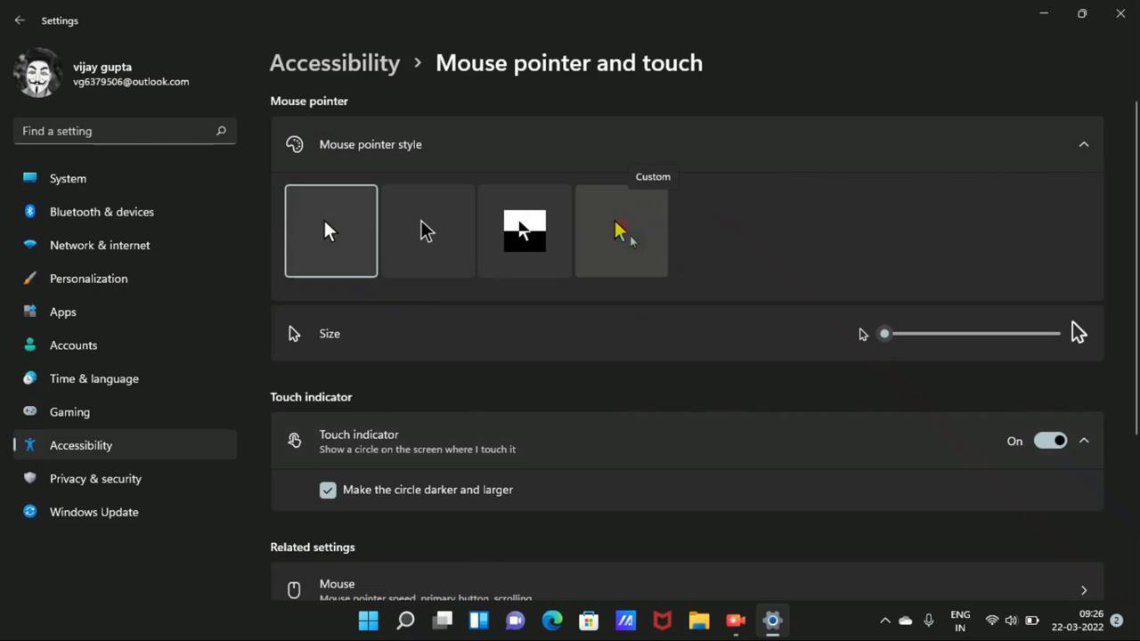
pyautogui.click(628, 237)
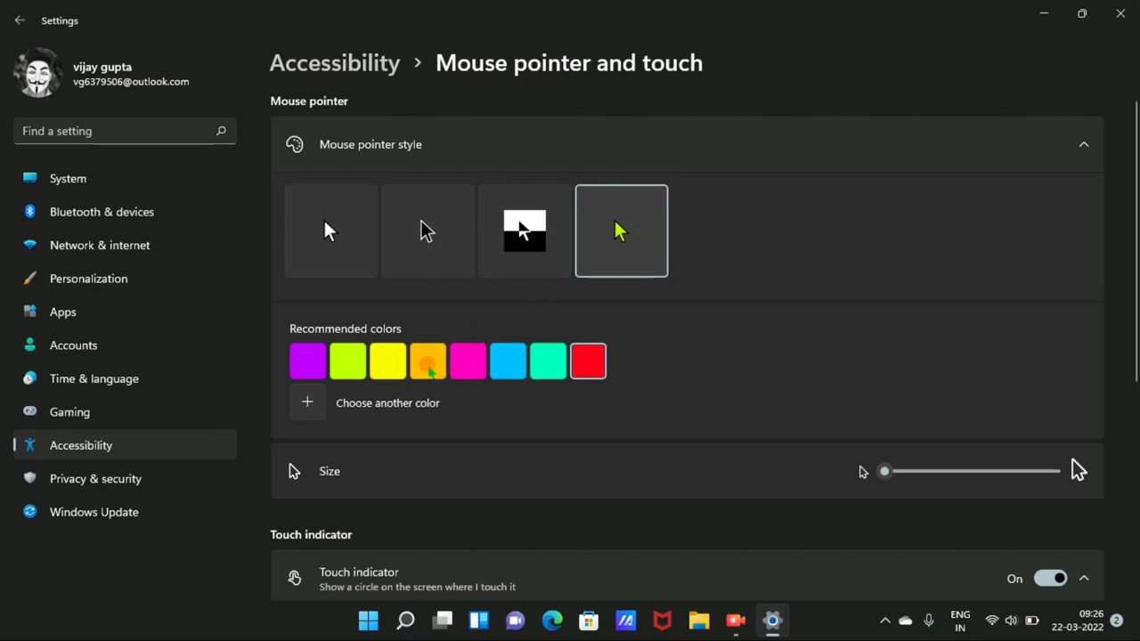
pyautogui.click(429, 371)
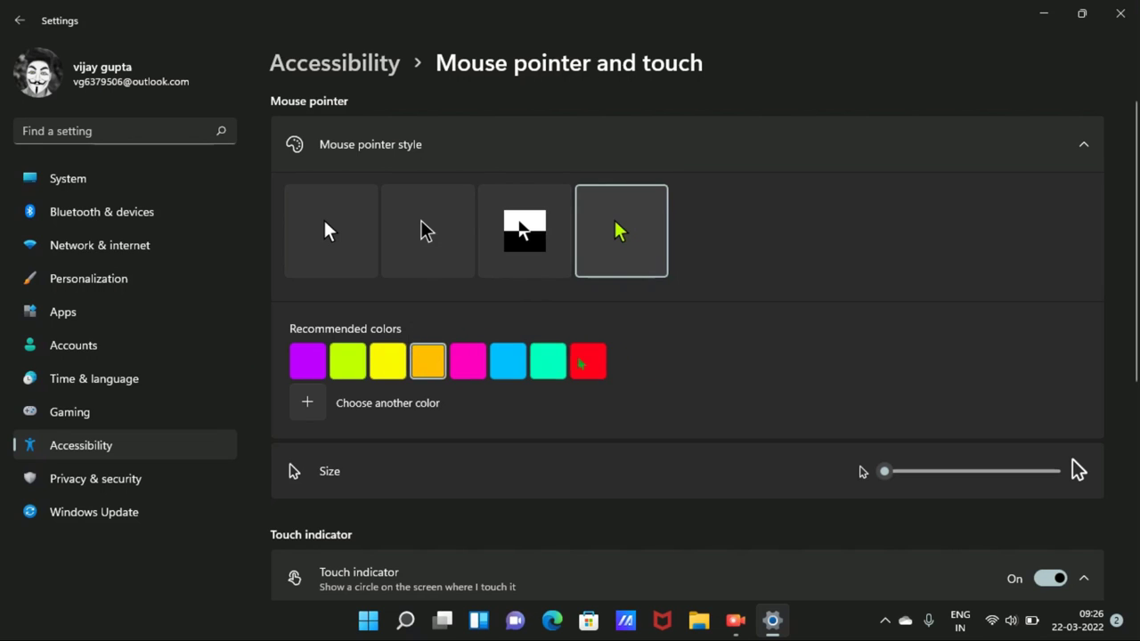
pyautogui.click(591, 363)
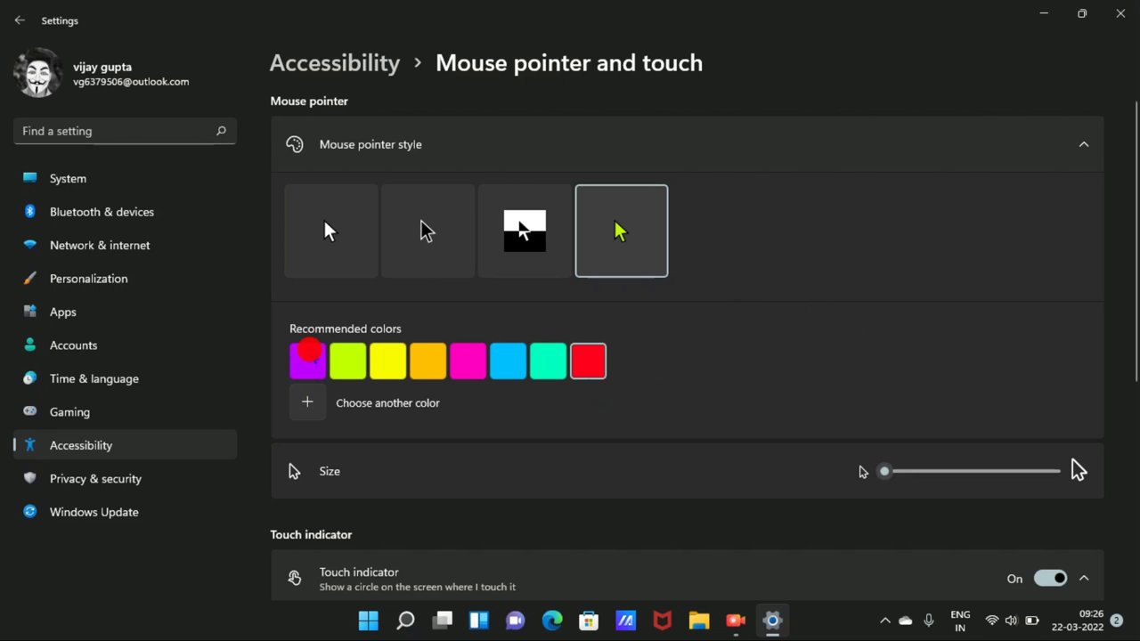
pyautogui.click(312, 358)
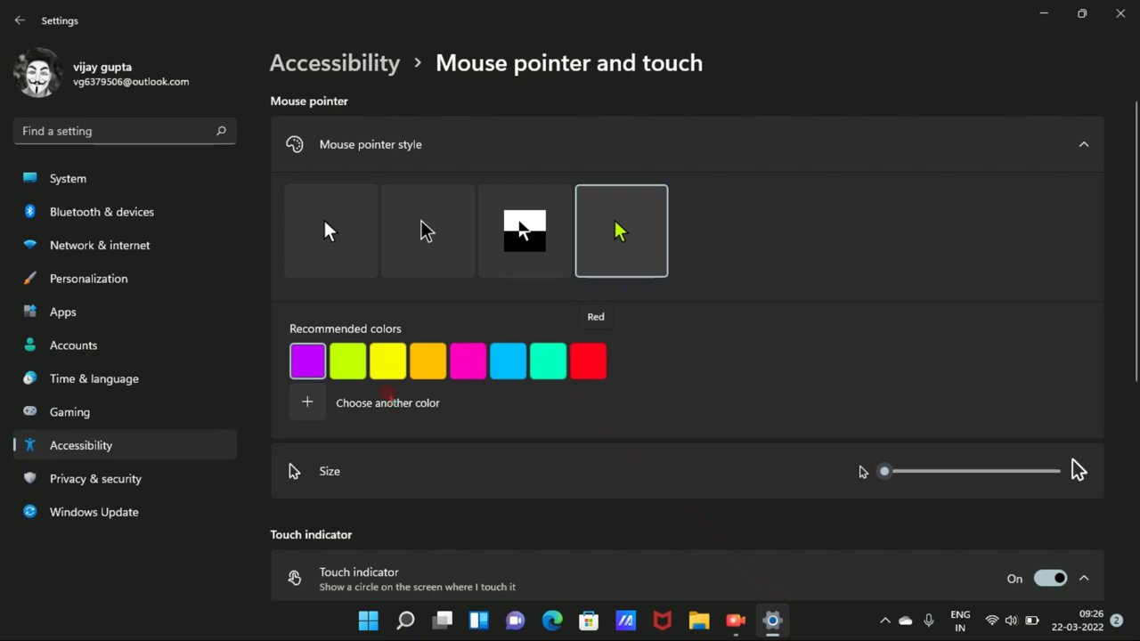
pyautogui.click(595, 349)
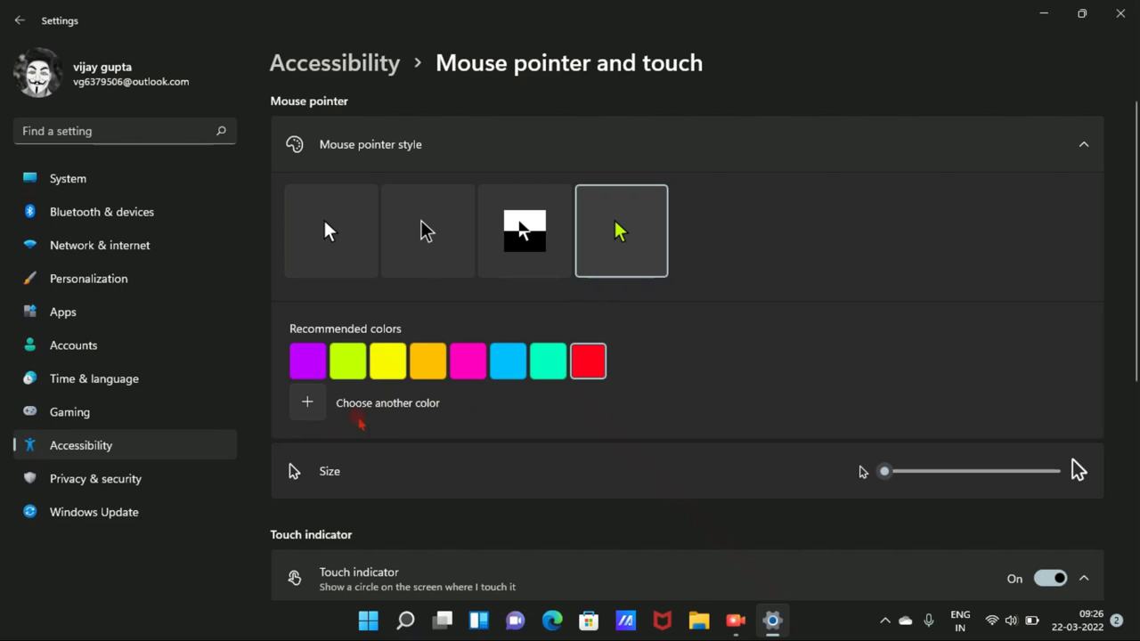
pyautogui.click(306, 403)
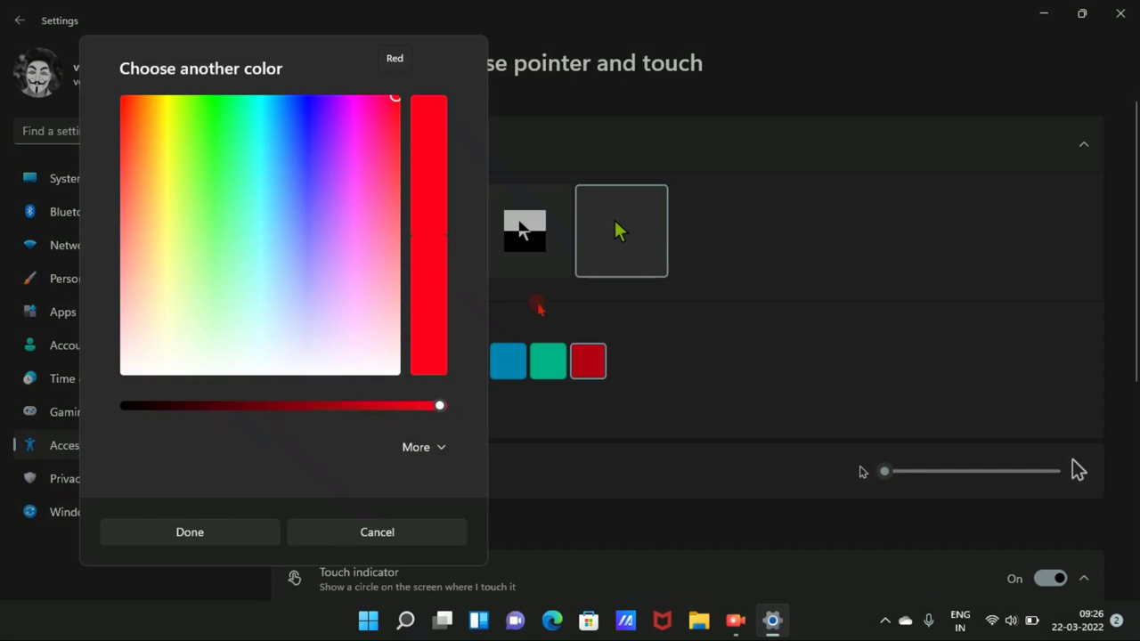
pyautogui.click(249, 533)
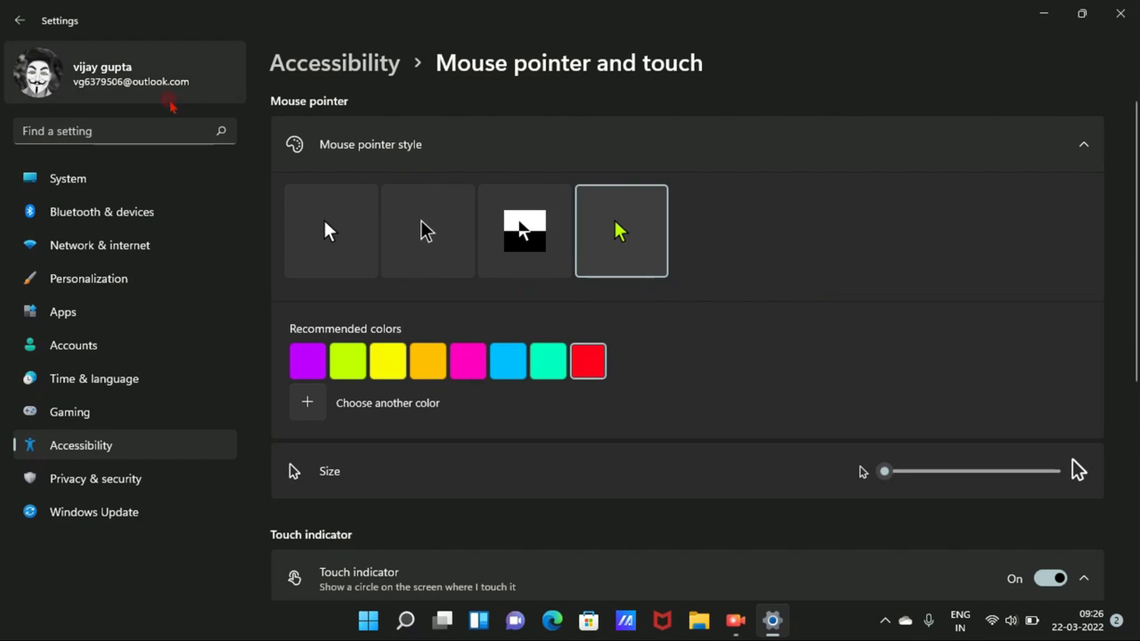
# Reopen the Mouse pointer settings from the Mouse page, try the largest pointer size, and return it to the smallest
pyautogui.click(20, 19)
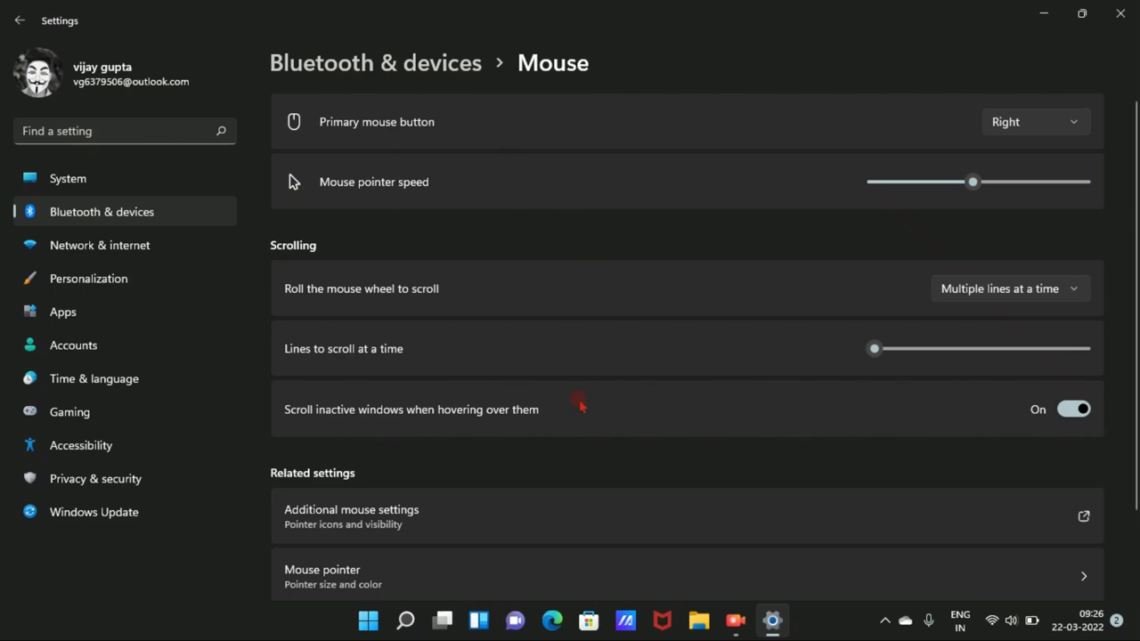
pyautogui.click(509, 593)
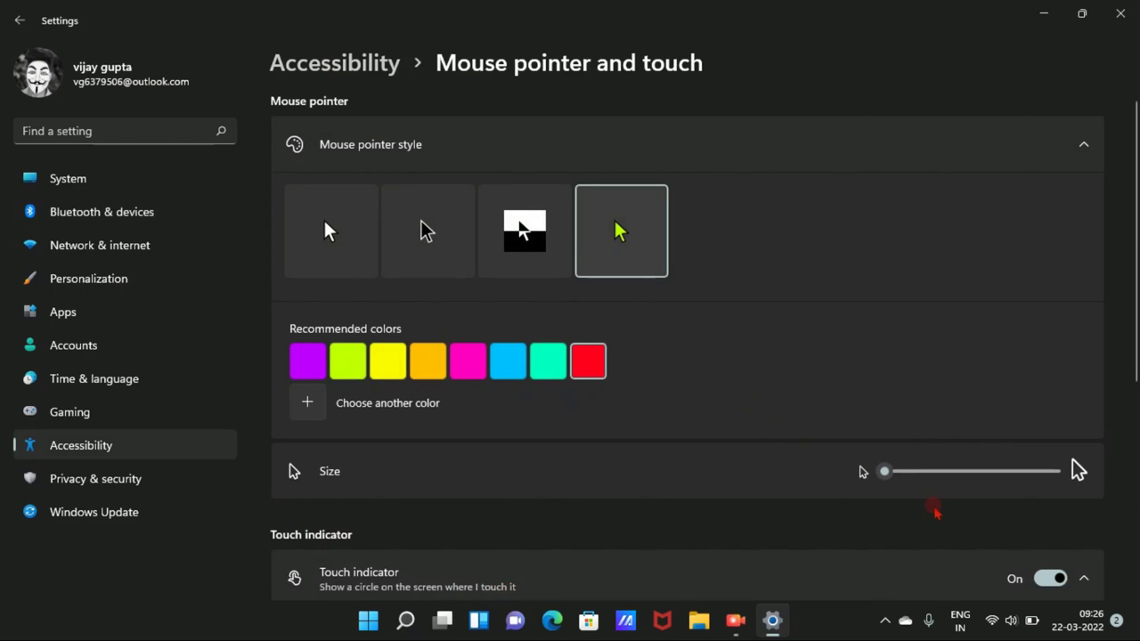
pyautogui.moveTo(991, 473); pyautogui.dragTo(1059, 479)
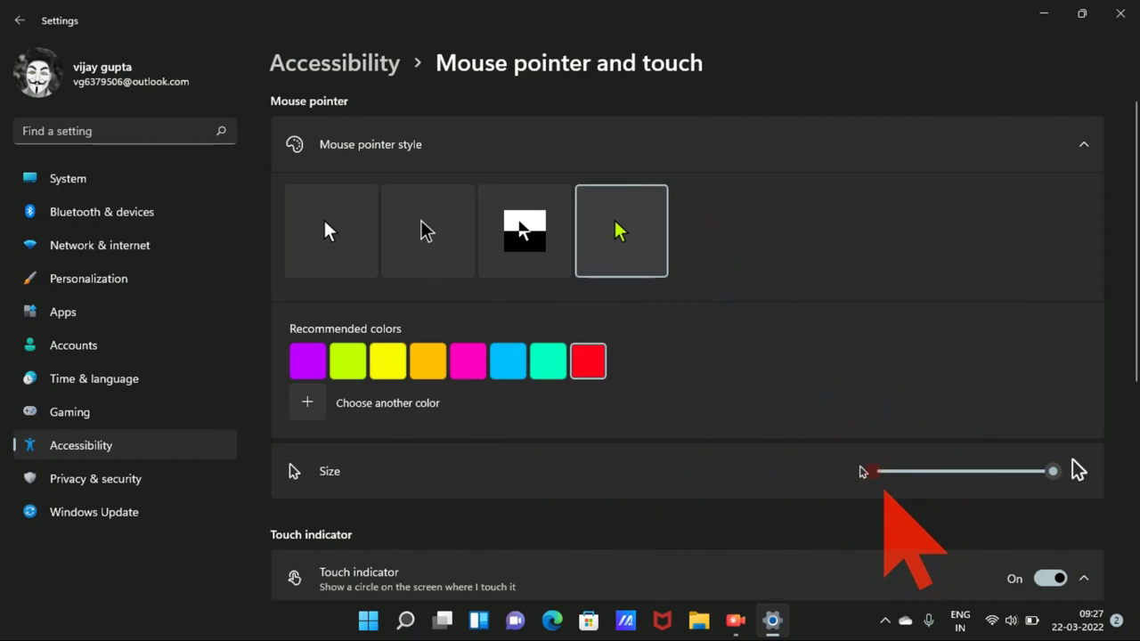
pyautogui.moveTo(877, 471); pyautogui.dragTo(832, 461)
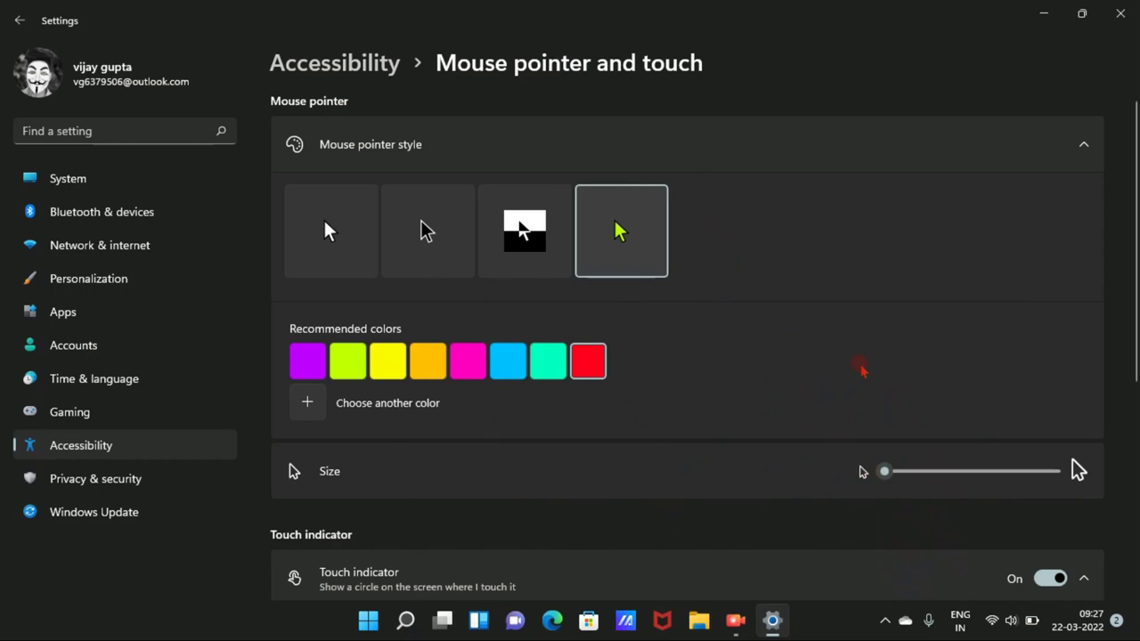